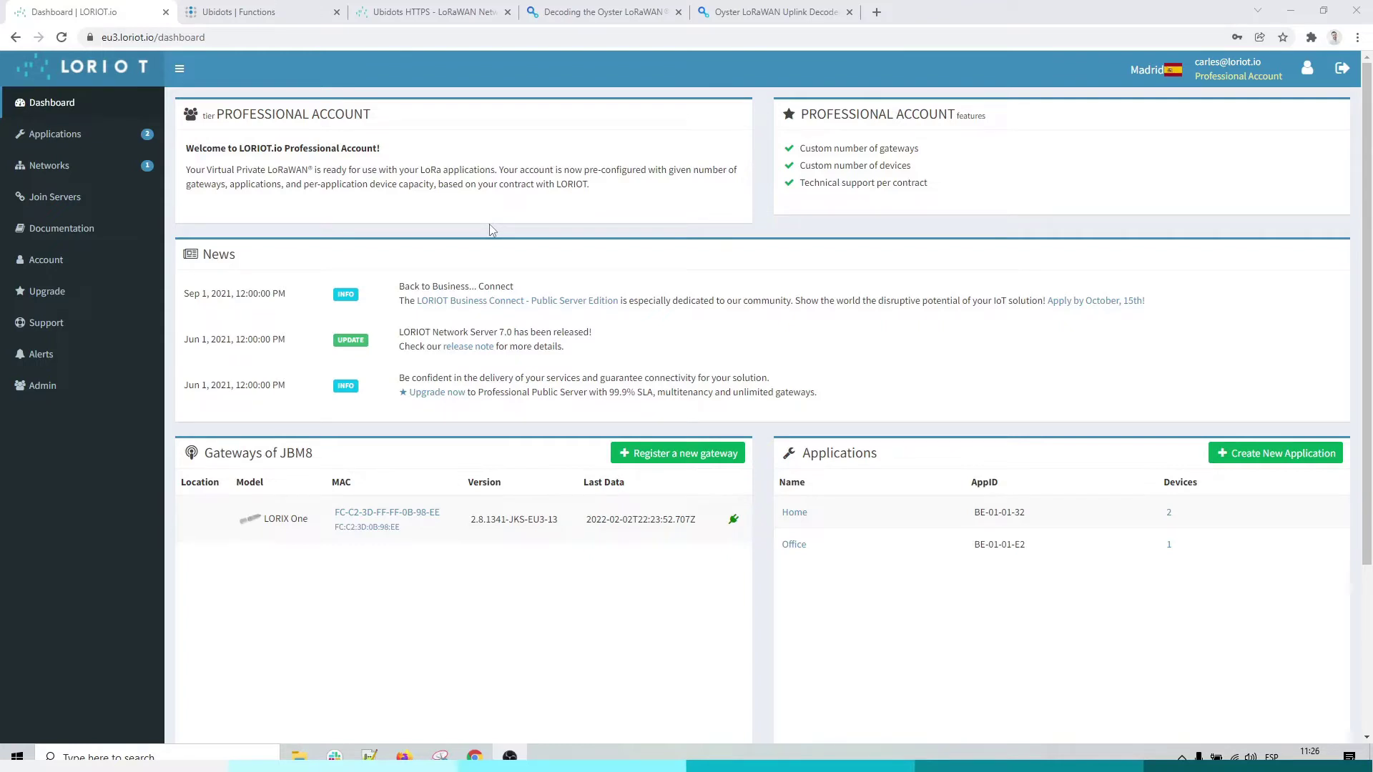
Step: Ping gateway FC-C2-3D-FF-FF-0B-98-EE in the JBM8 network, confirming Connected with 17 ms latency
left_click(80, 166)
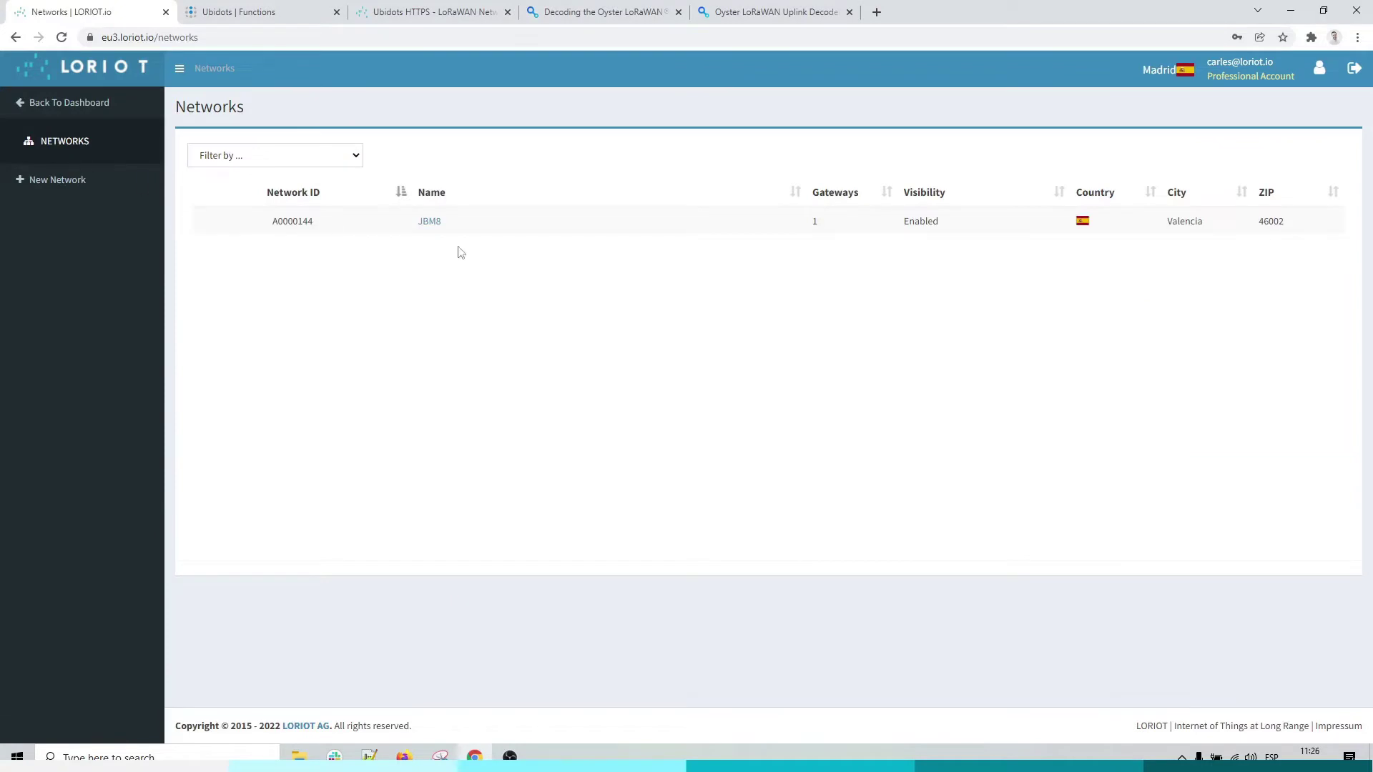
left_click(427, 227)
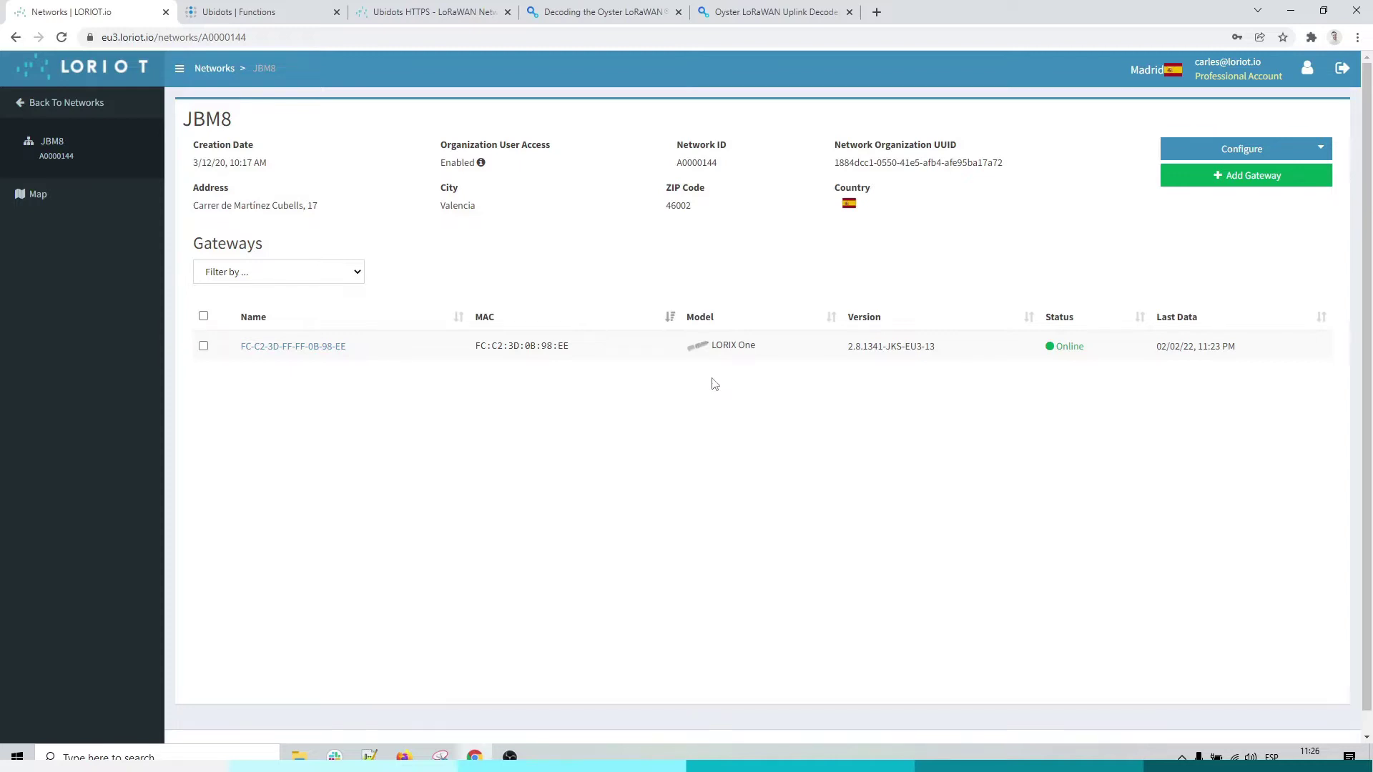
left_click(284, 348)
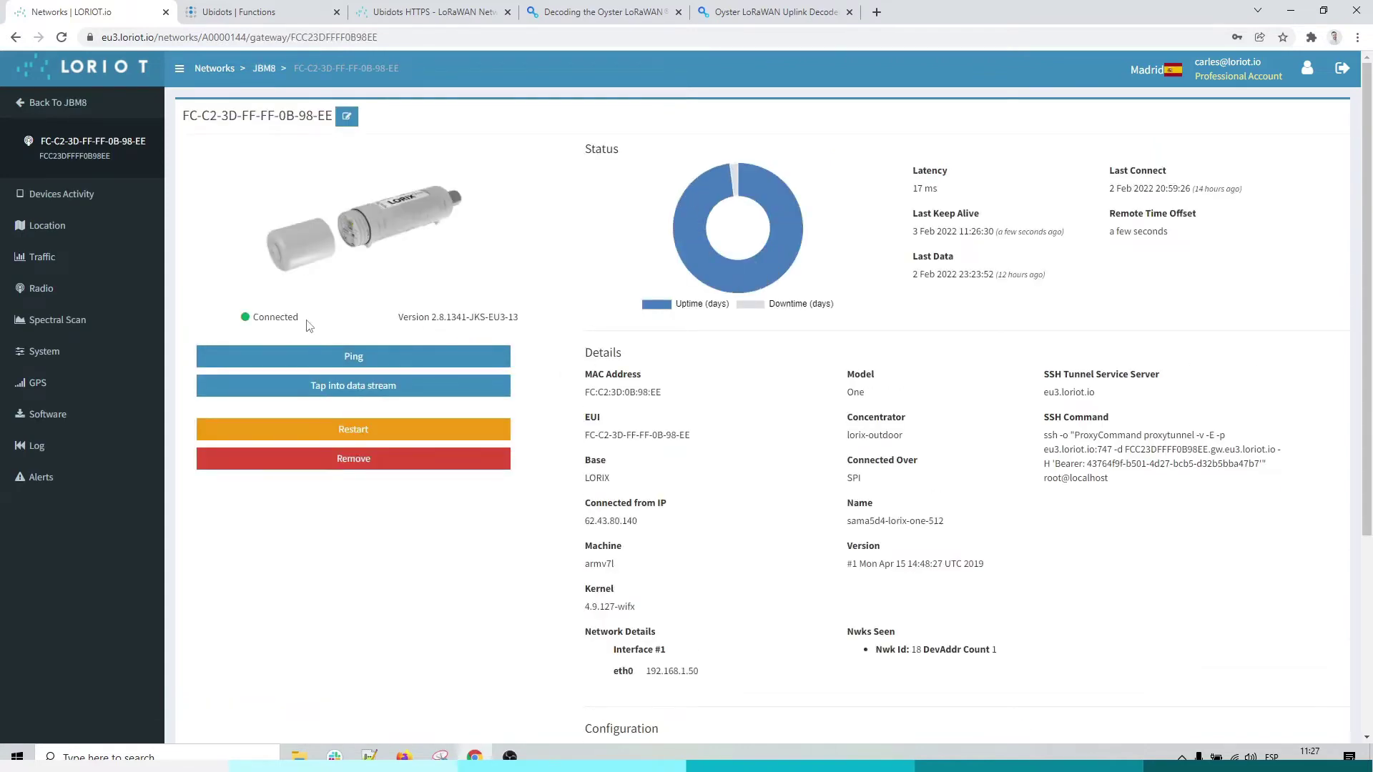
left_click(379, 360)
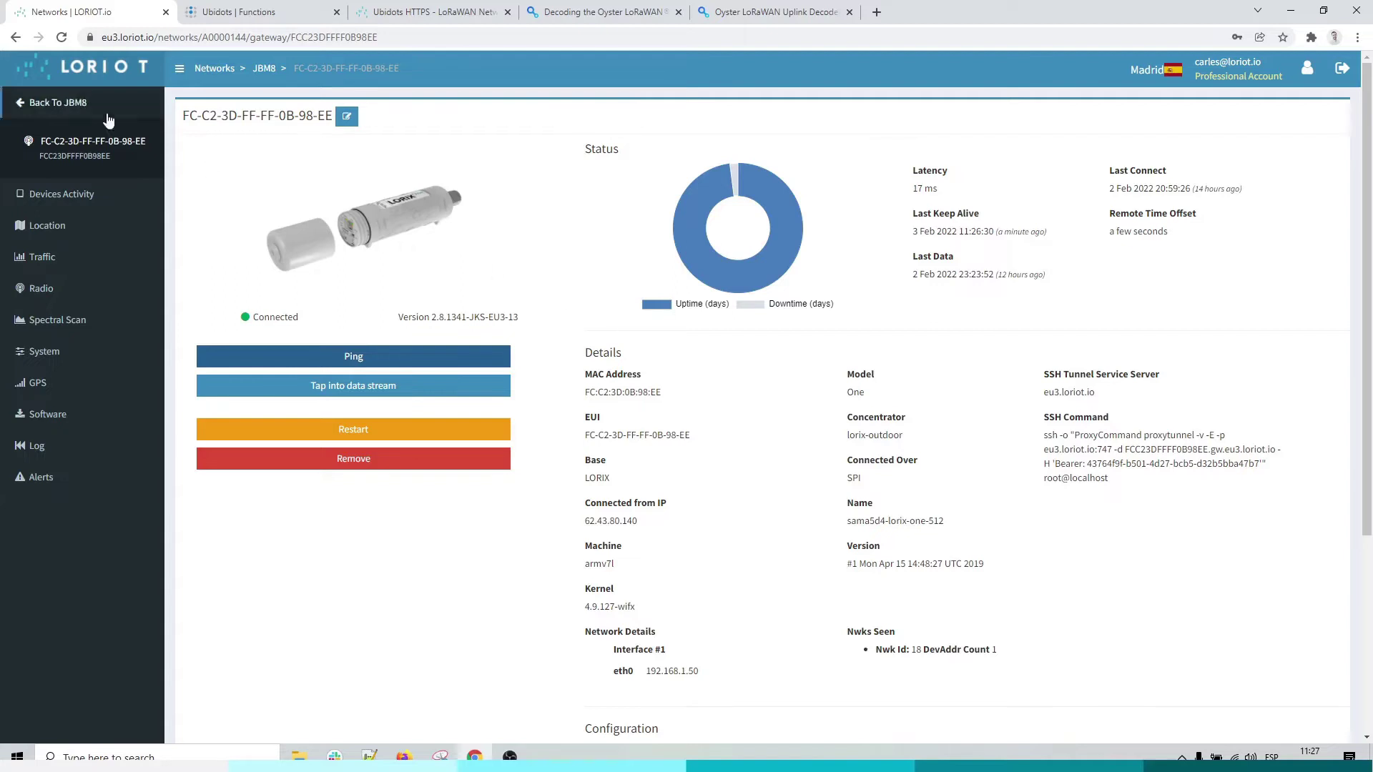
Step: Open the Oyster device in the Home application to view its 10 latest uplinks
left_click(100, 79)
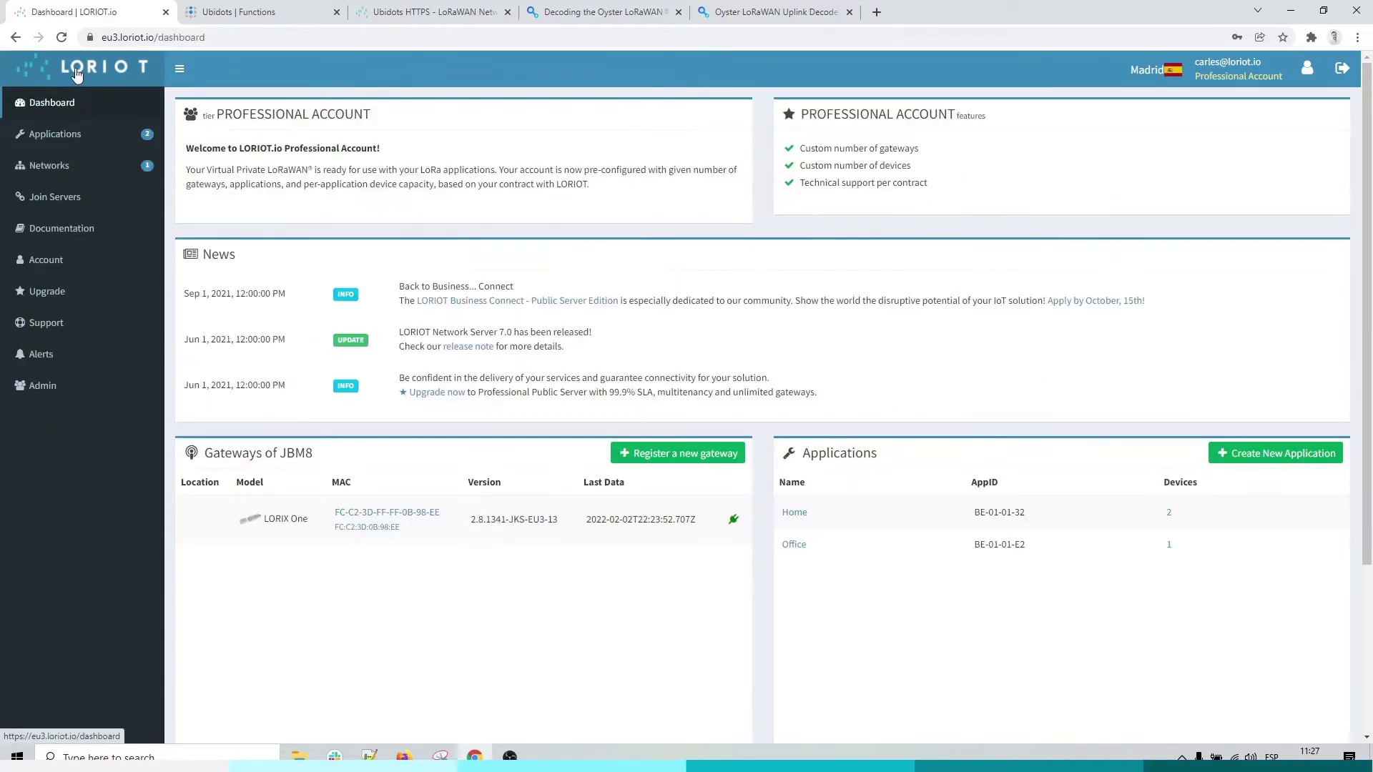
left_click(85, 145)
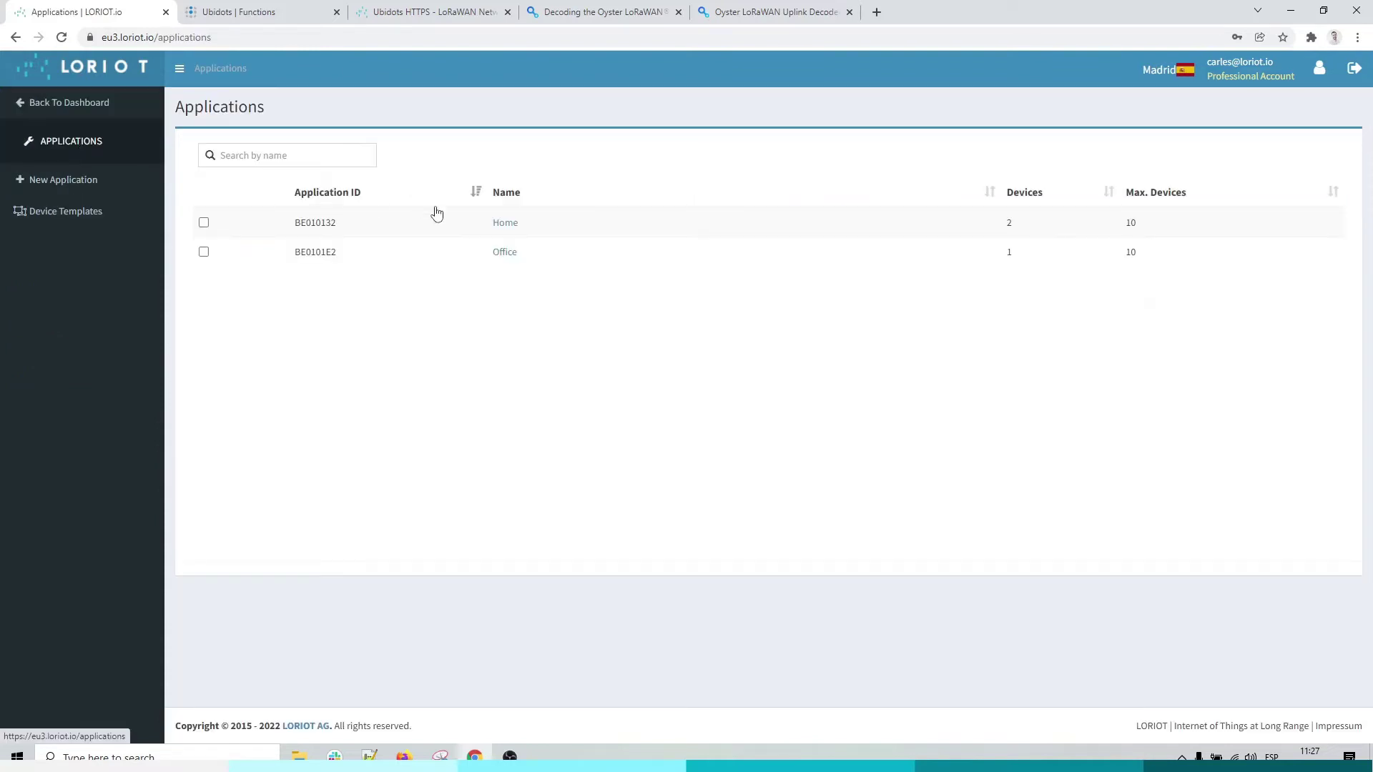
left_click(513, 225)
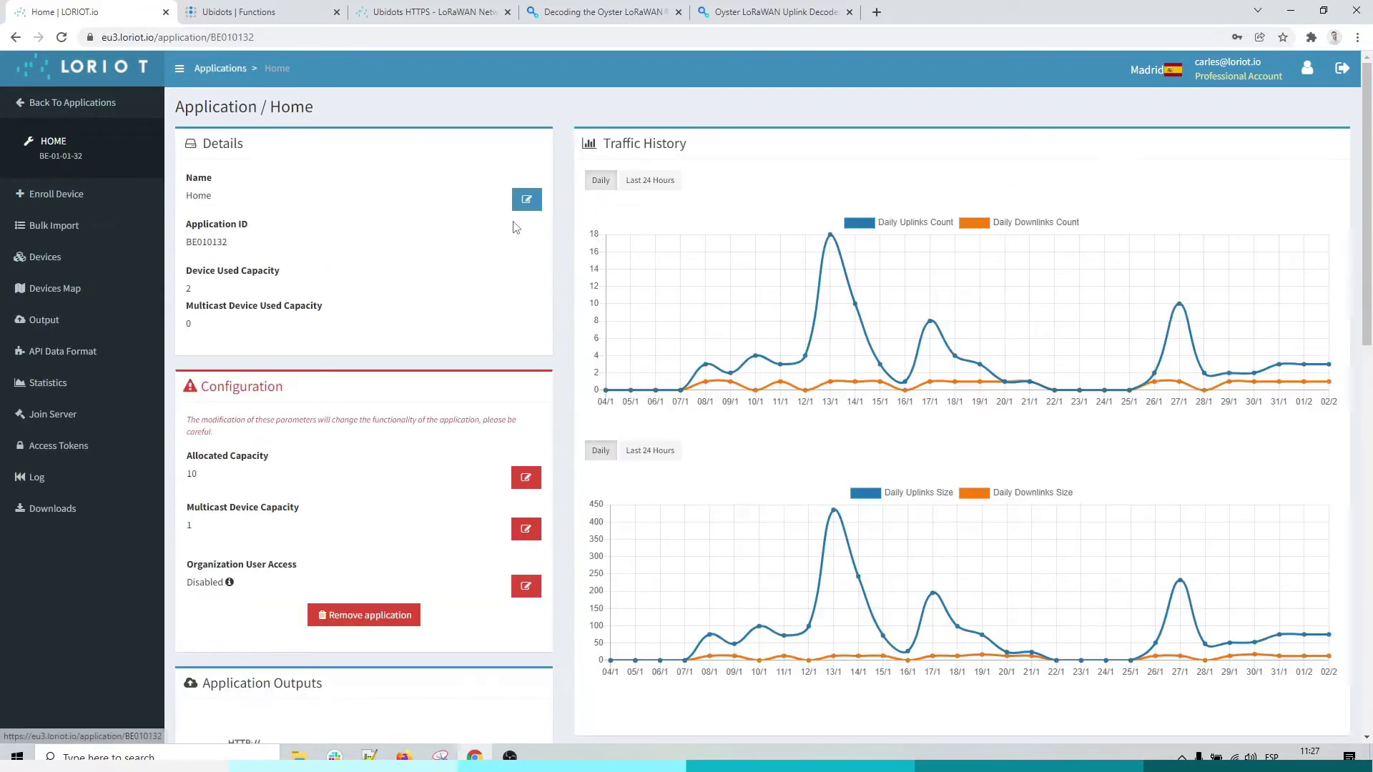
left_click(94, 253)
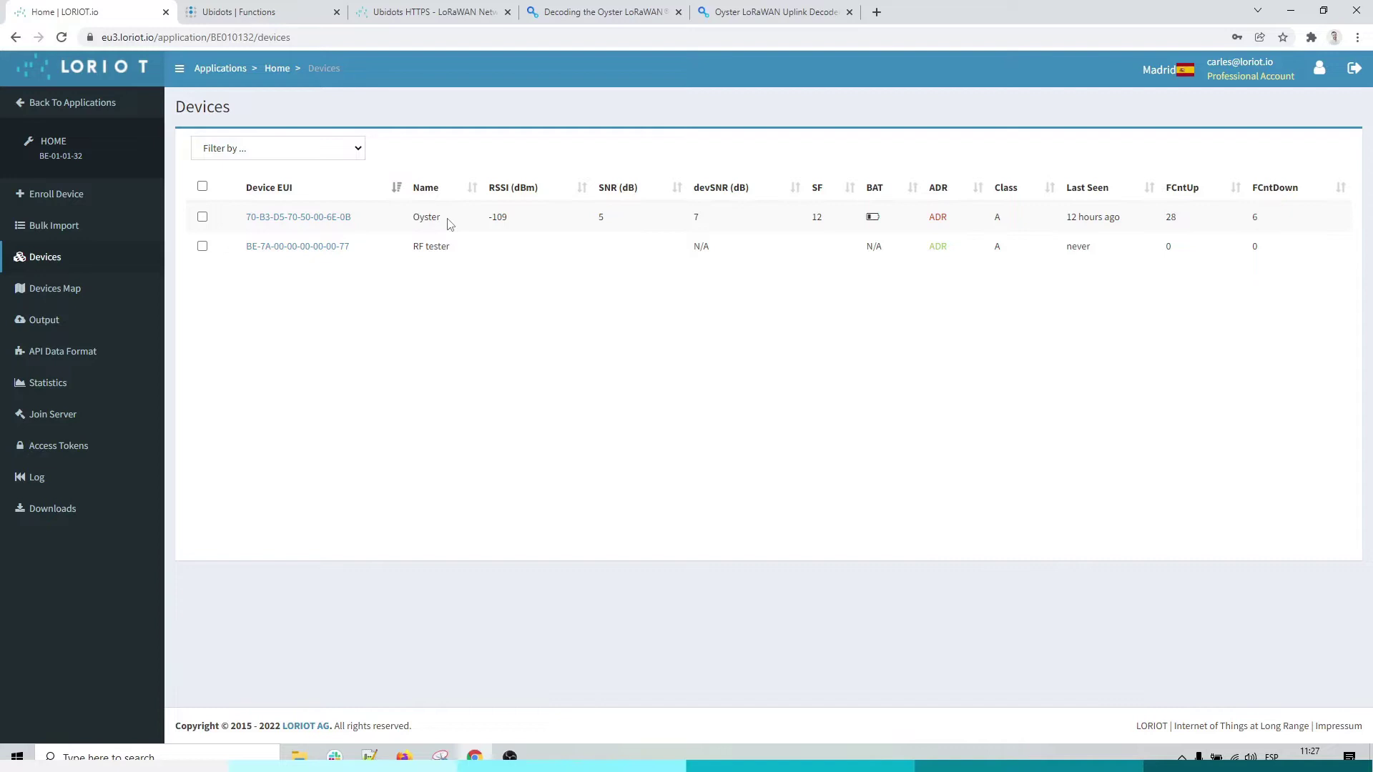
left_click(308, 217)
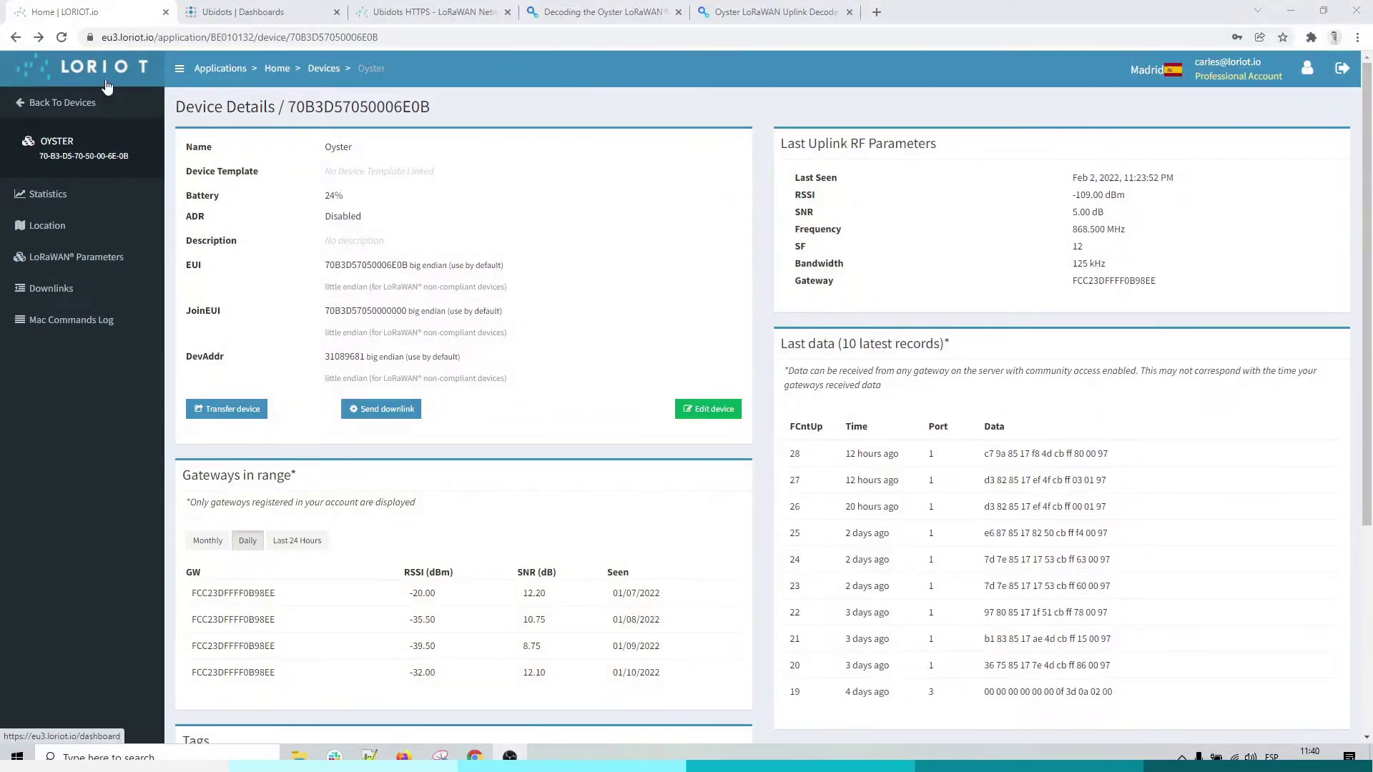
Step: Scroll the Ubidots HTTPS guide down to the Setting up a Ubidots account steps
left_click(106, 86)
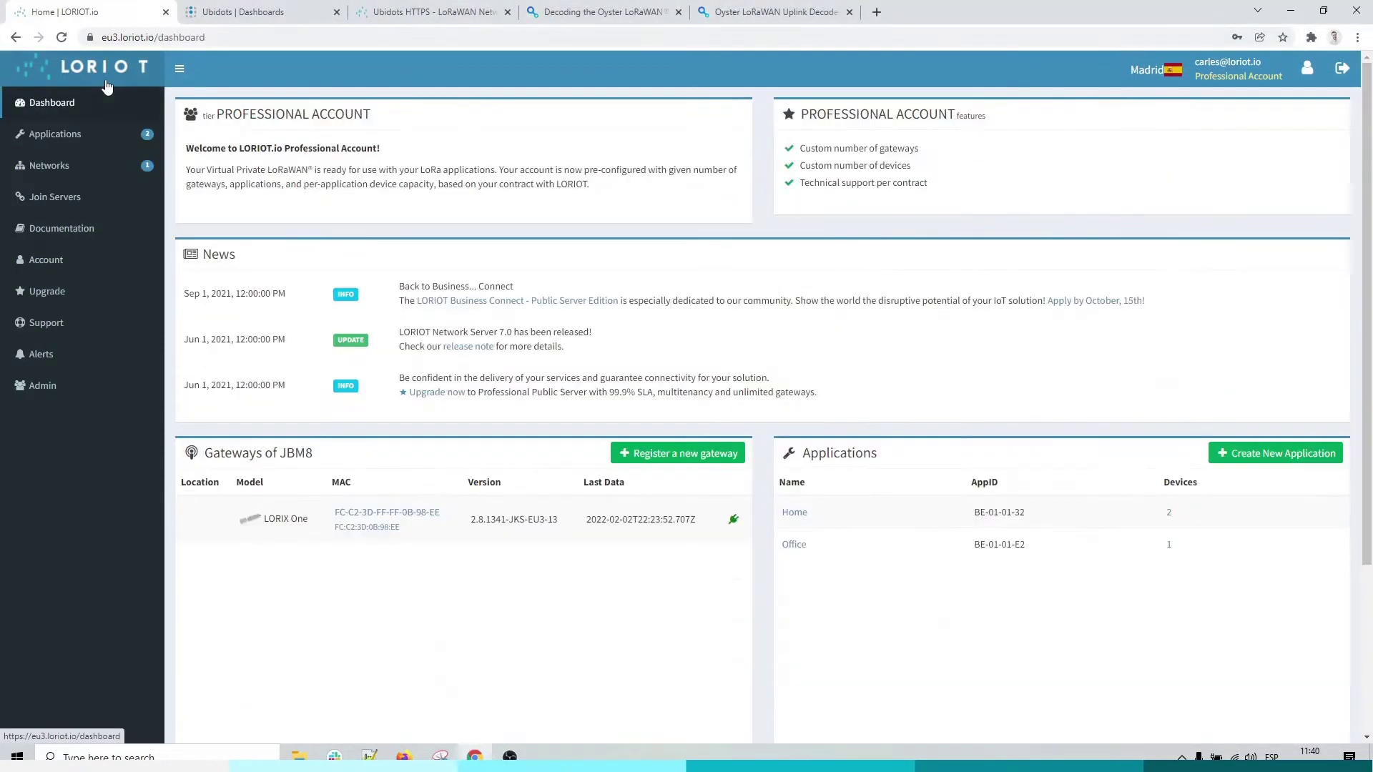
left_click(432, 12)
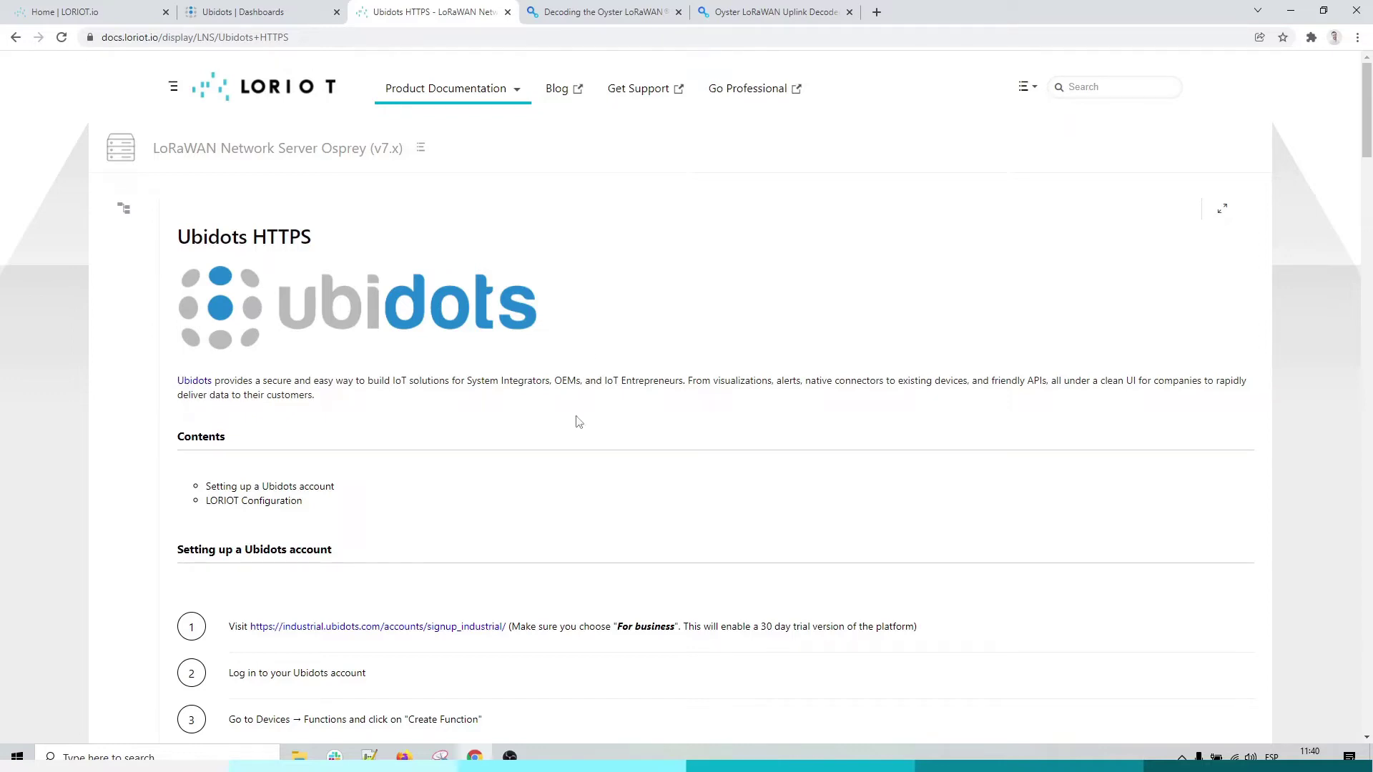
scroll(566, 452, "down", 3)
scroll(567, 450, "down", 2)
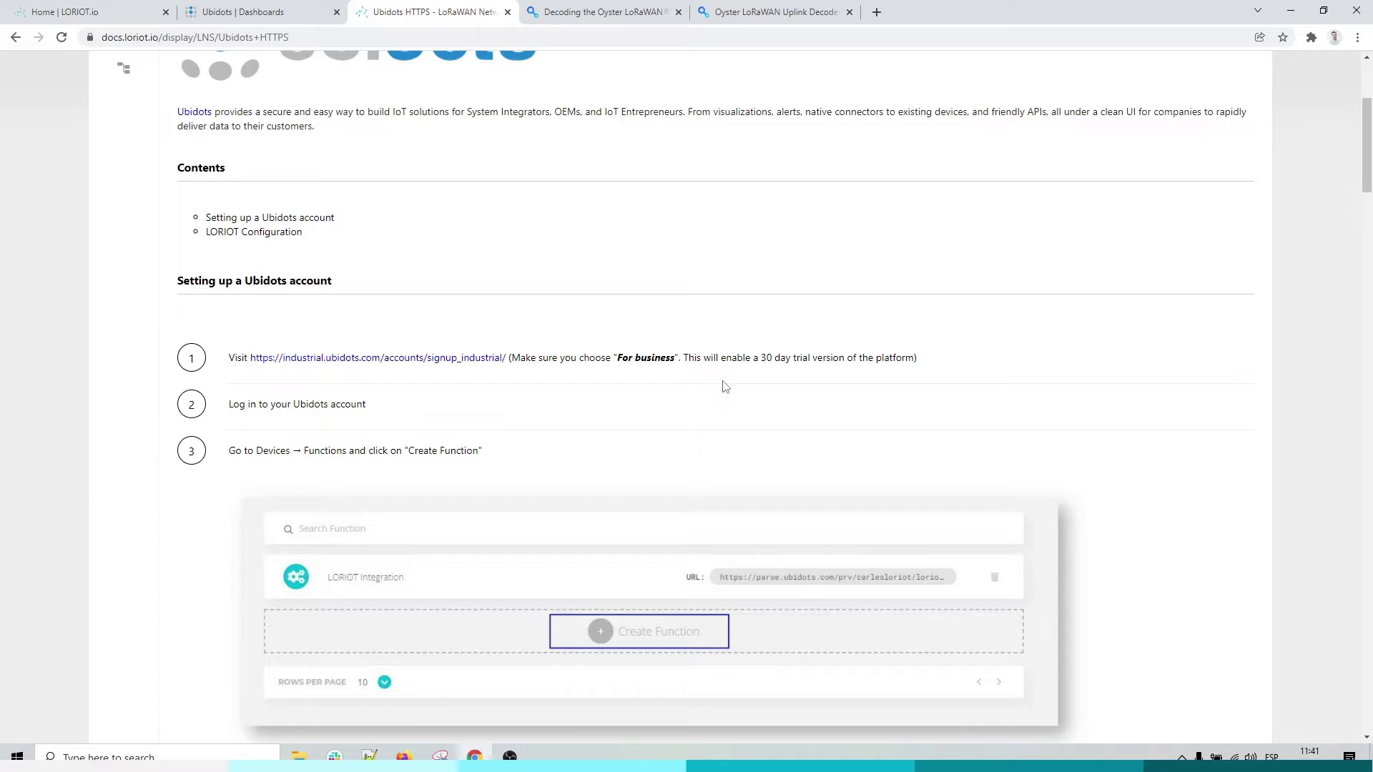
scroll(635, 423, "down", 3)
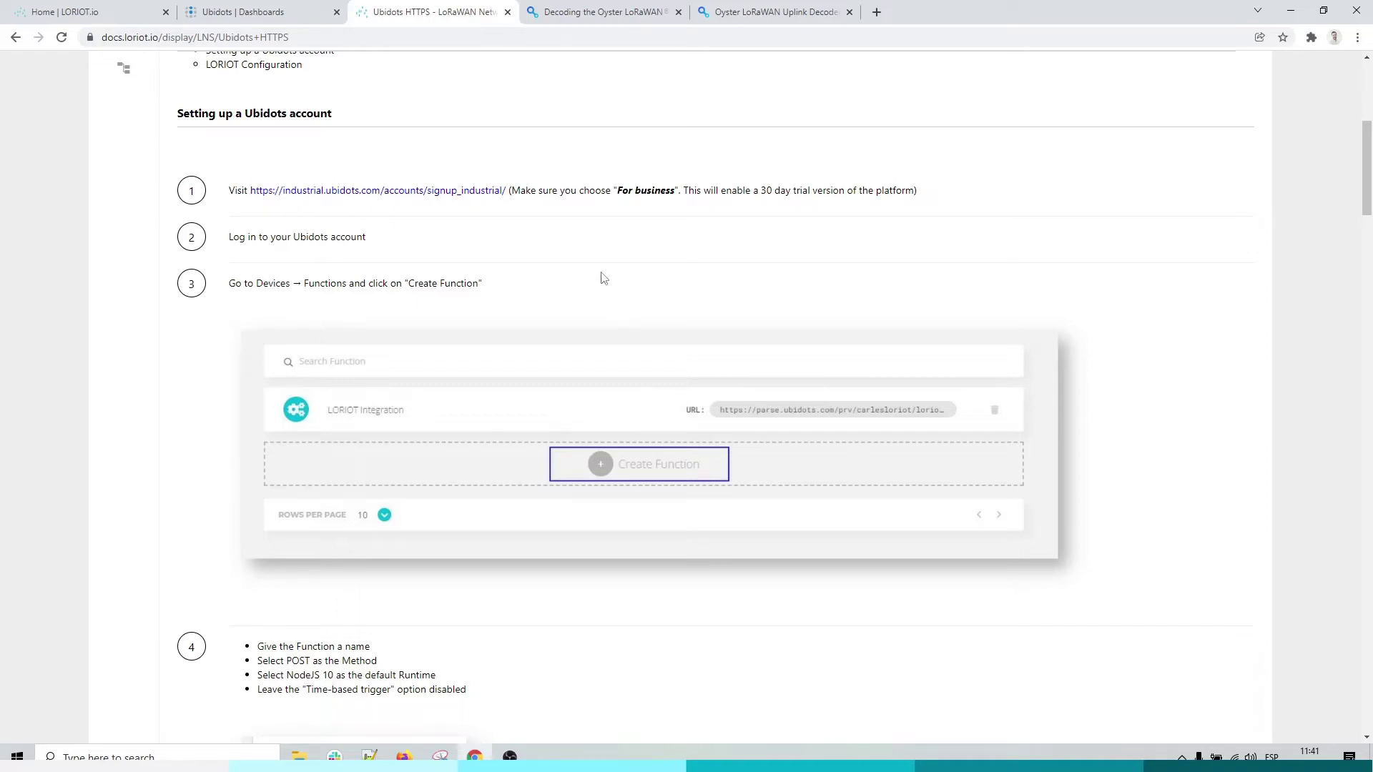
scroll(602, 278, "down", 1)
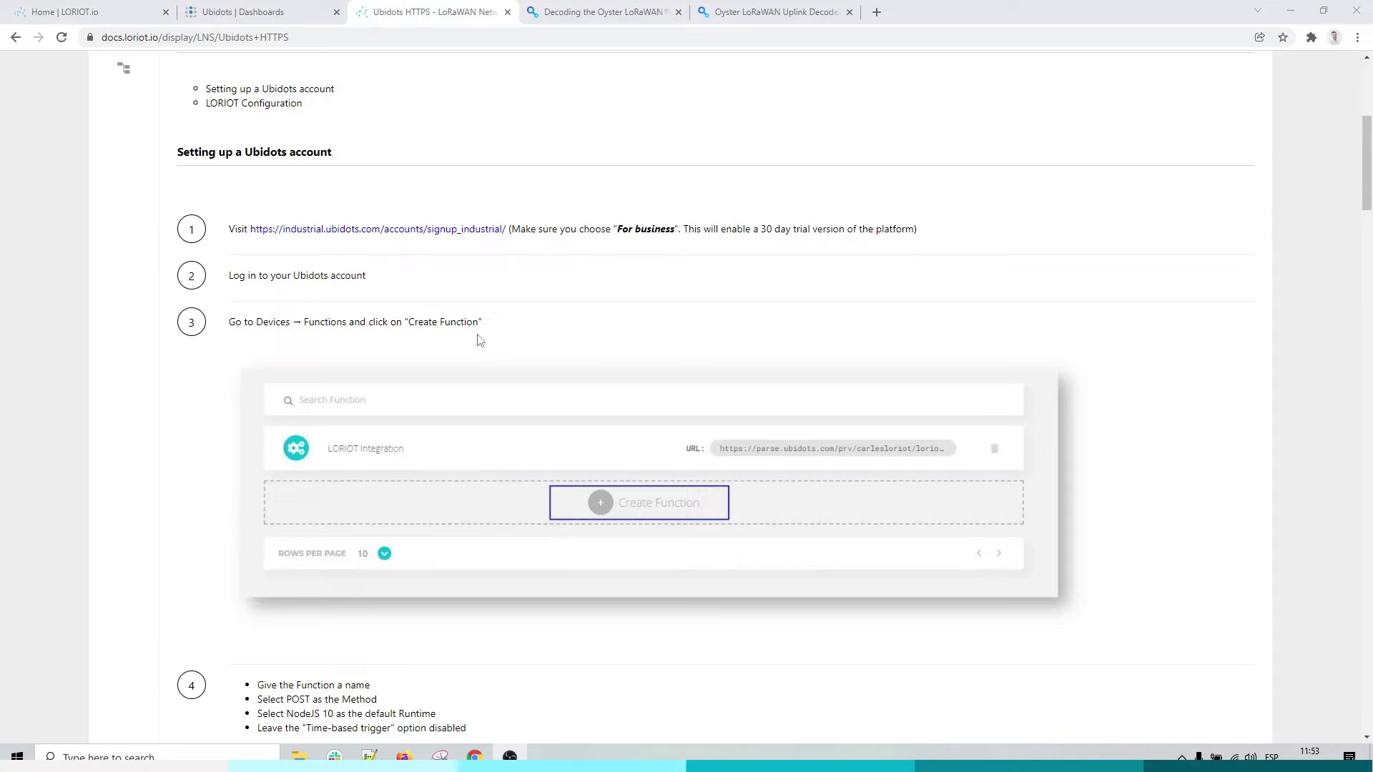
Step: Open the Oyster GPS function from the Ubidots Devices > Functions list
left_click(264, 13)
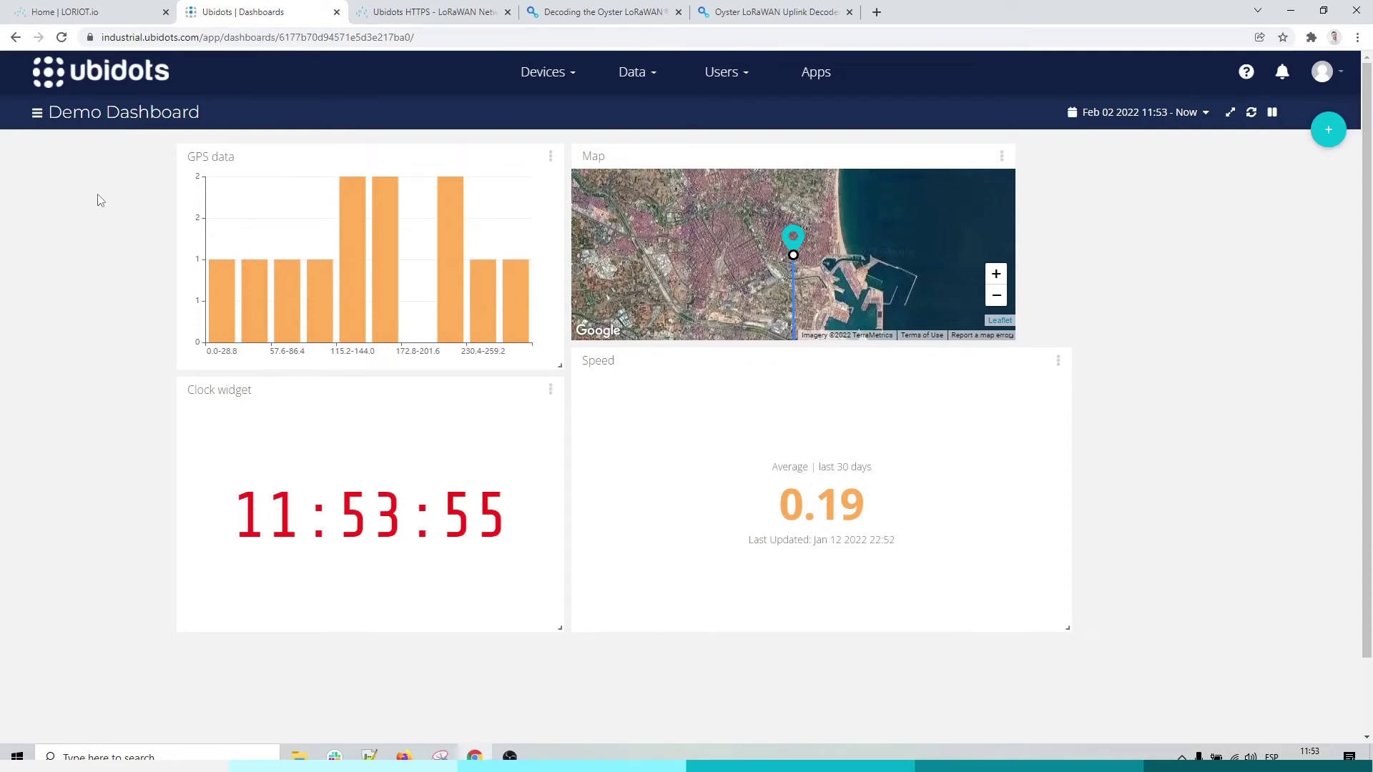
left_click(568, 86)
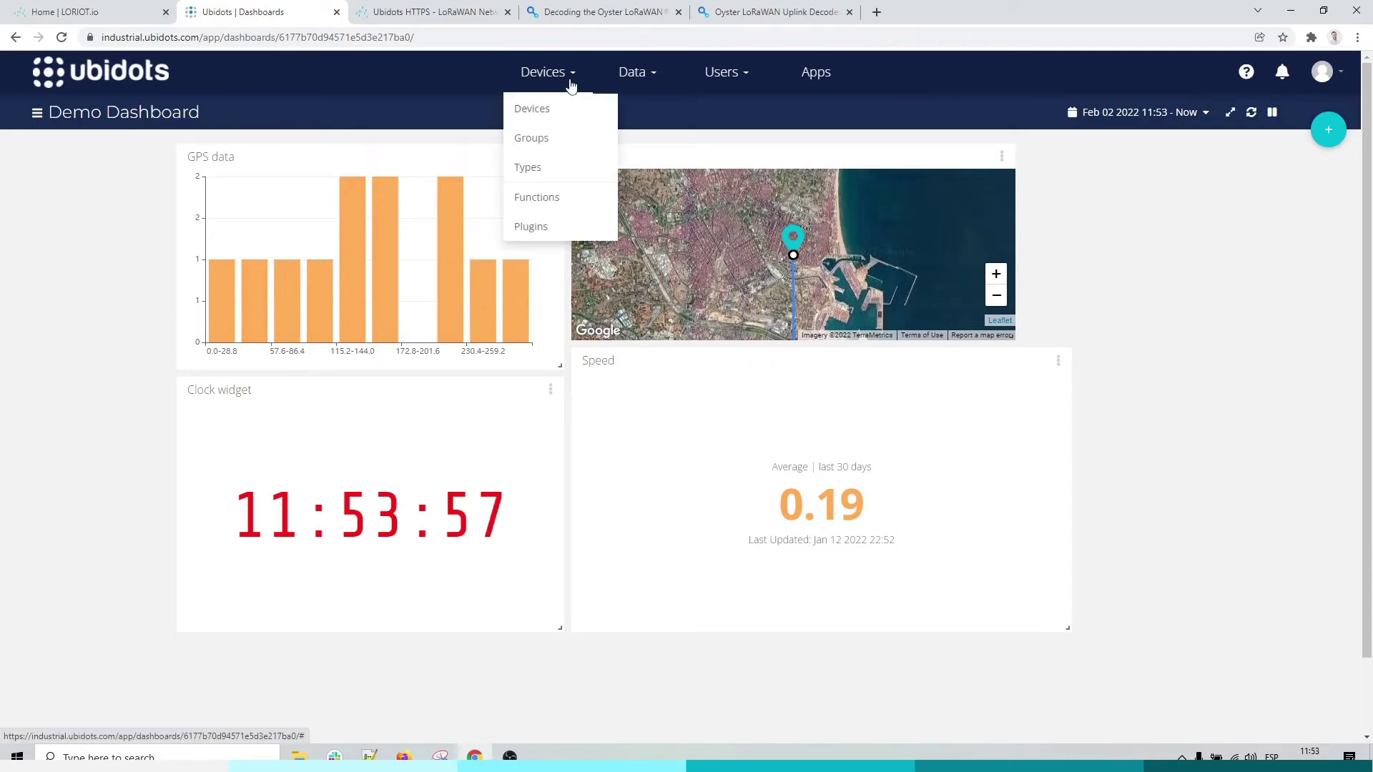
left_click(573, 196)
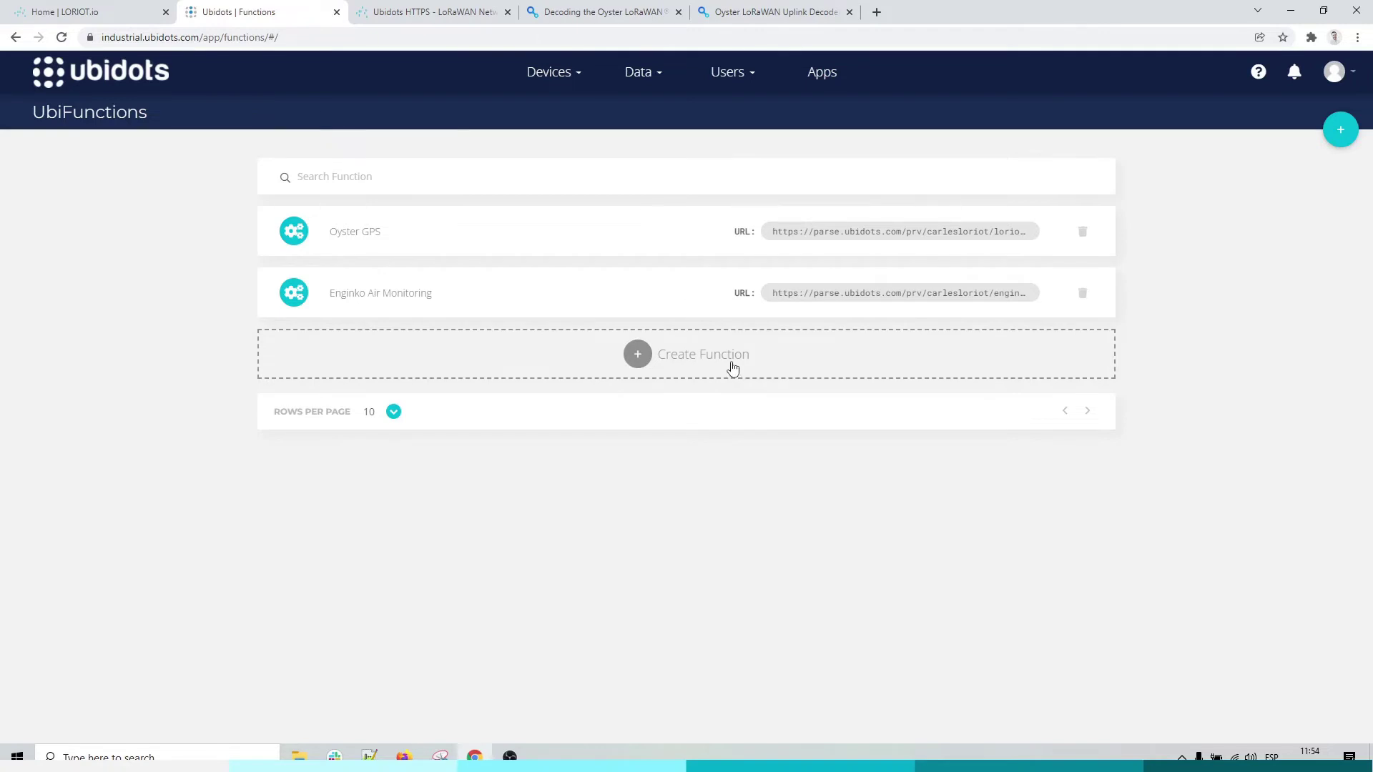
left_click(532, 236)
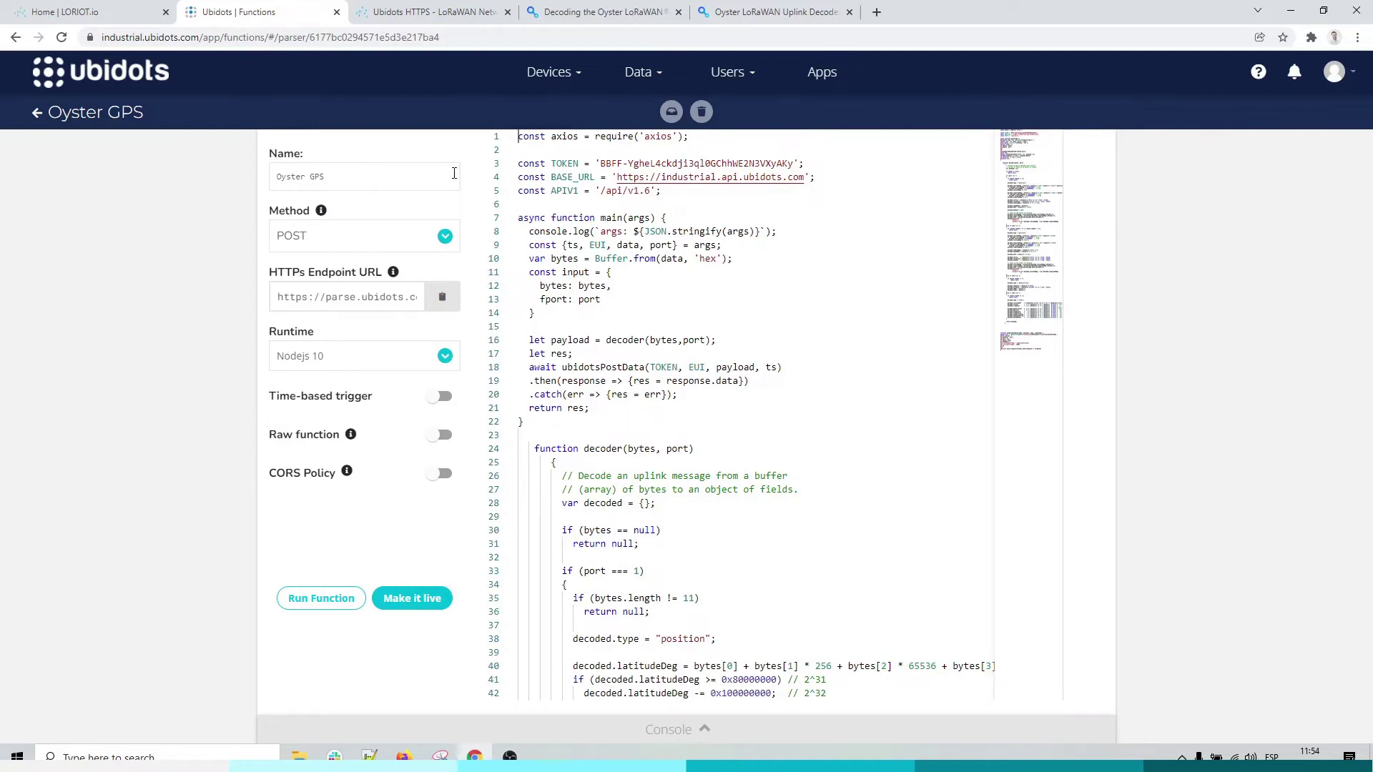
Step: Scroll the Ubidots HTTPS guide to step 4: function name, POST method, NodeJS 10 runtime
left_click(444, 16)
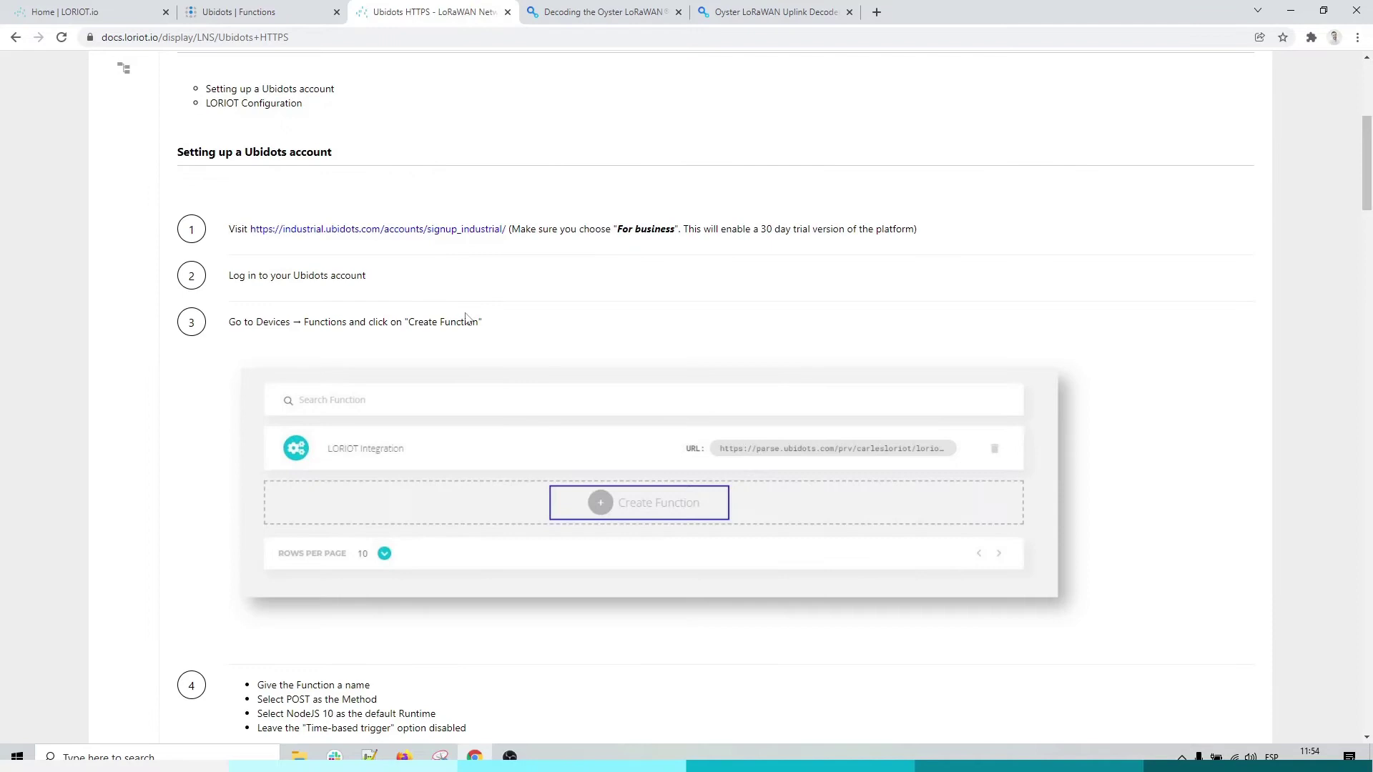
scroll(469, 408, "down", 5)
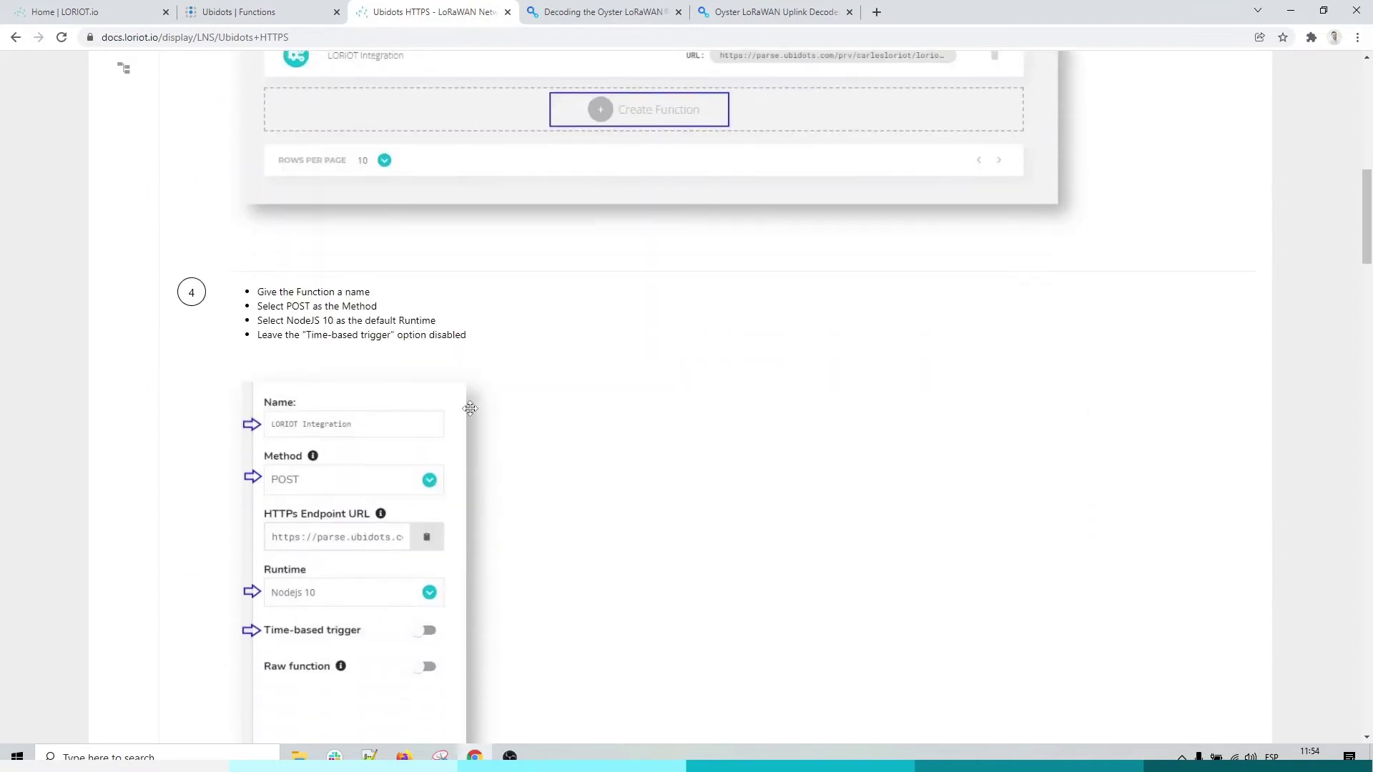
scroll(470, 408, "down", 1)
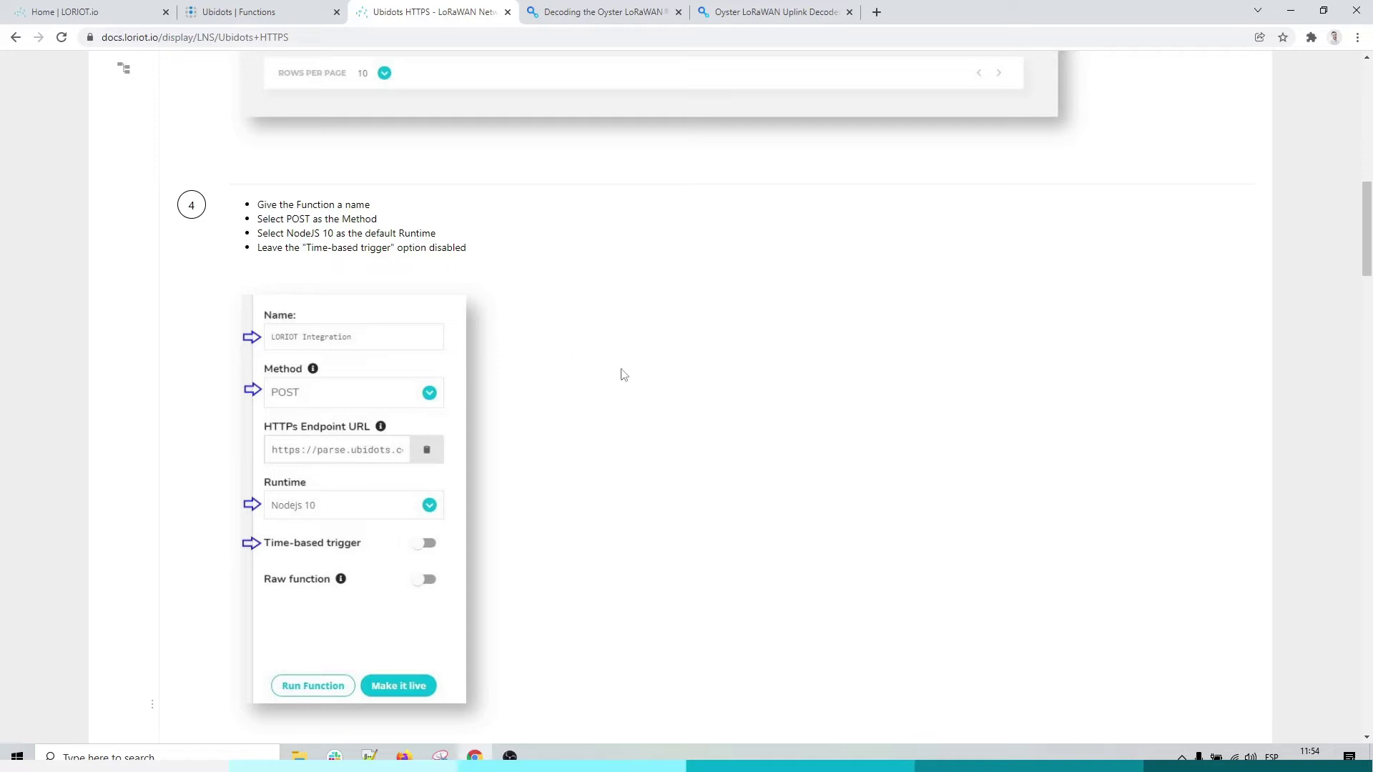
Step: Return to the Oyster GPS function editor in Ubidots
left_click(278, 22)
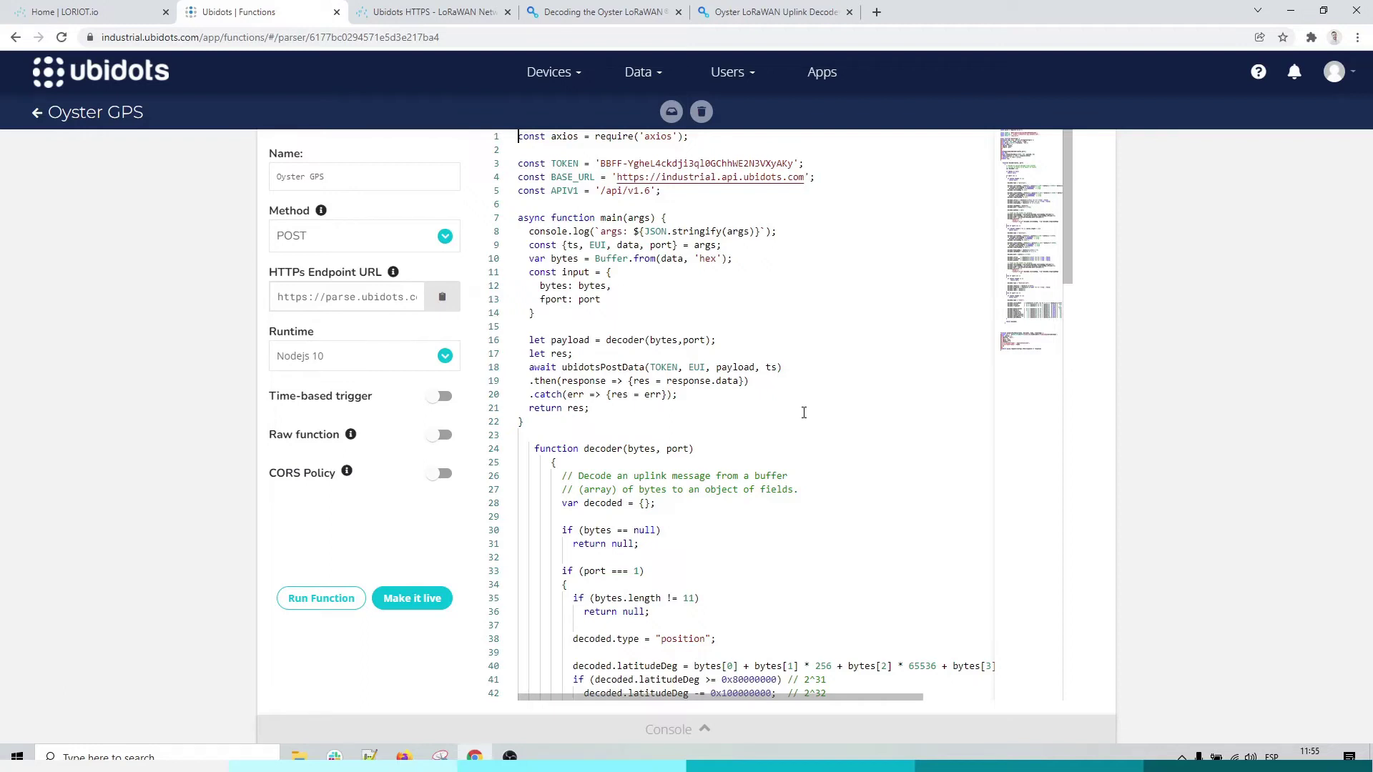
Step: Read the Oyster uplink decoder's decode() source in DevTools, then return to the Oyster GPS function
left_click(600, 12)
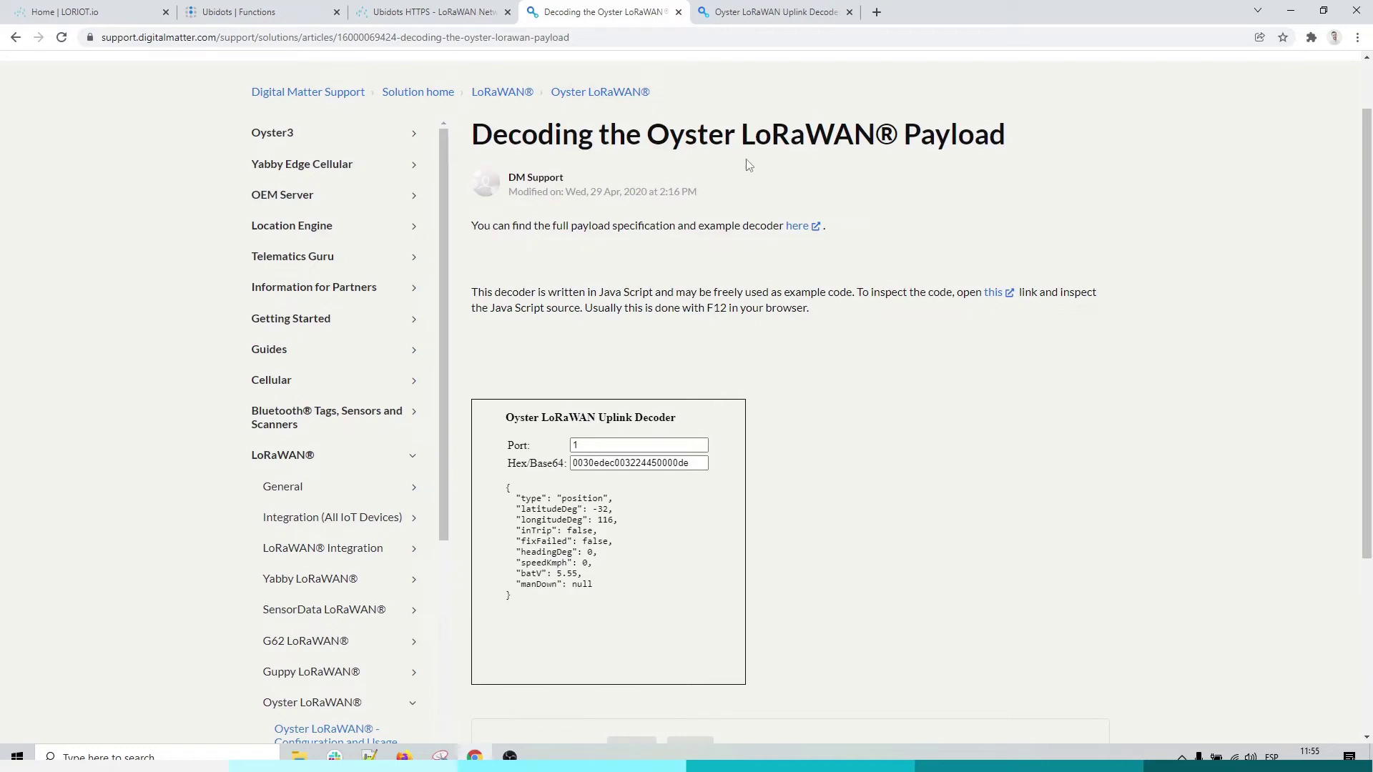
left_click(761, 12)
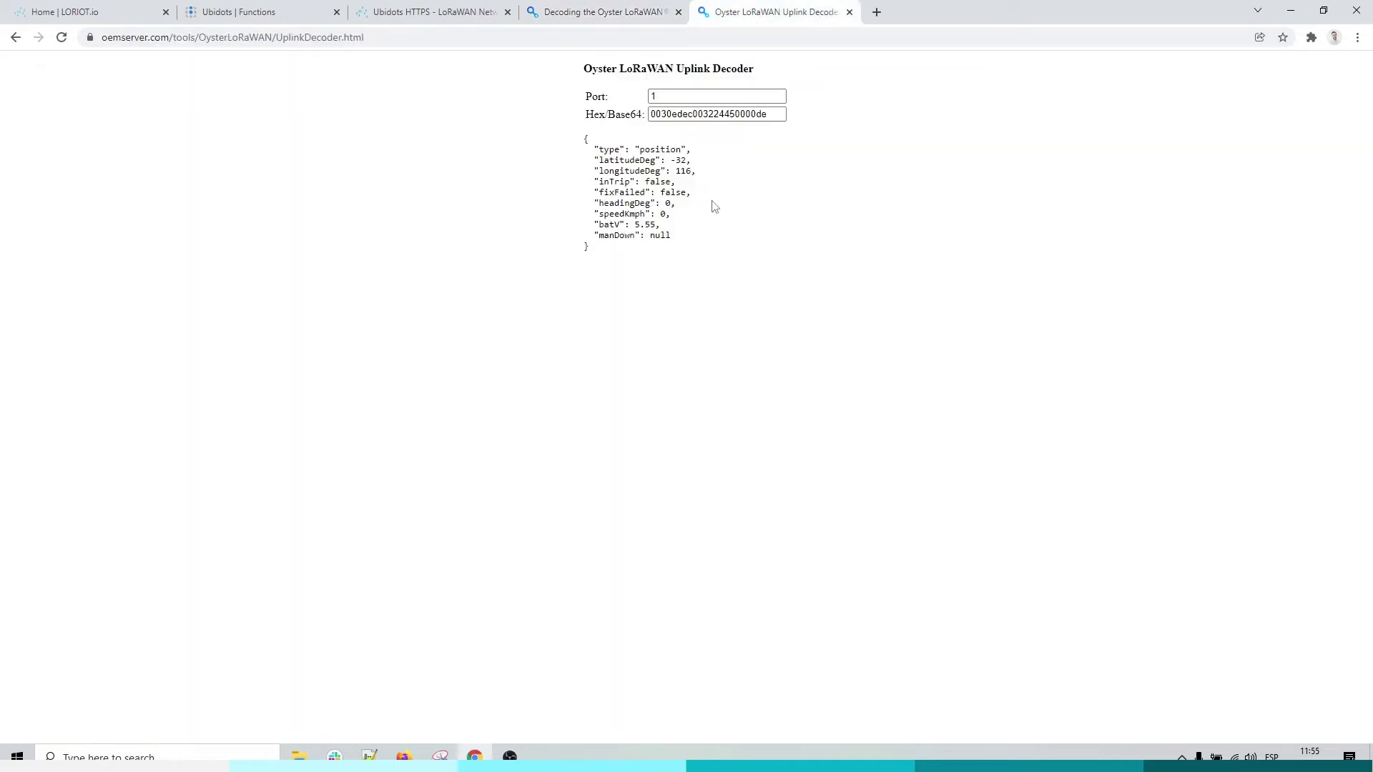
key("F12")
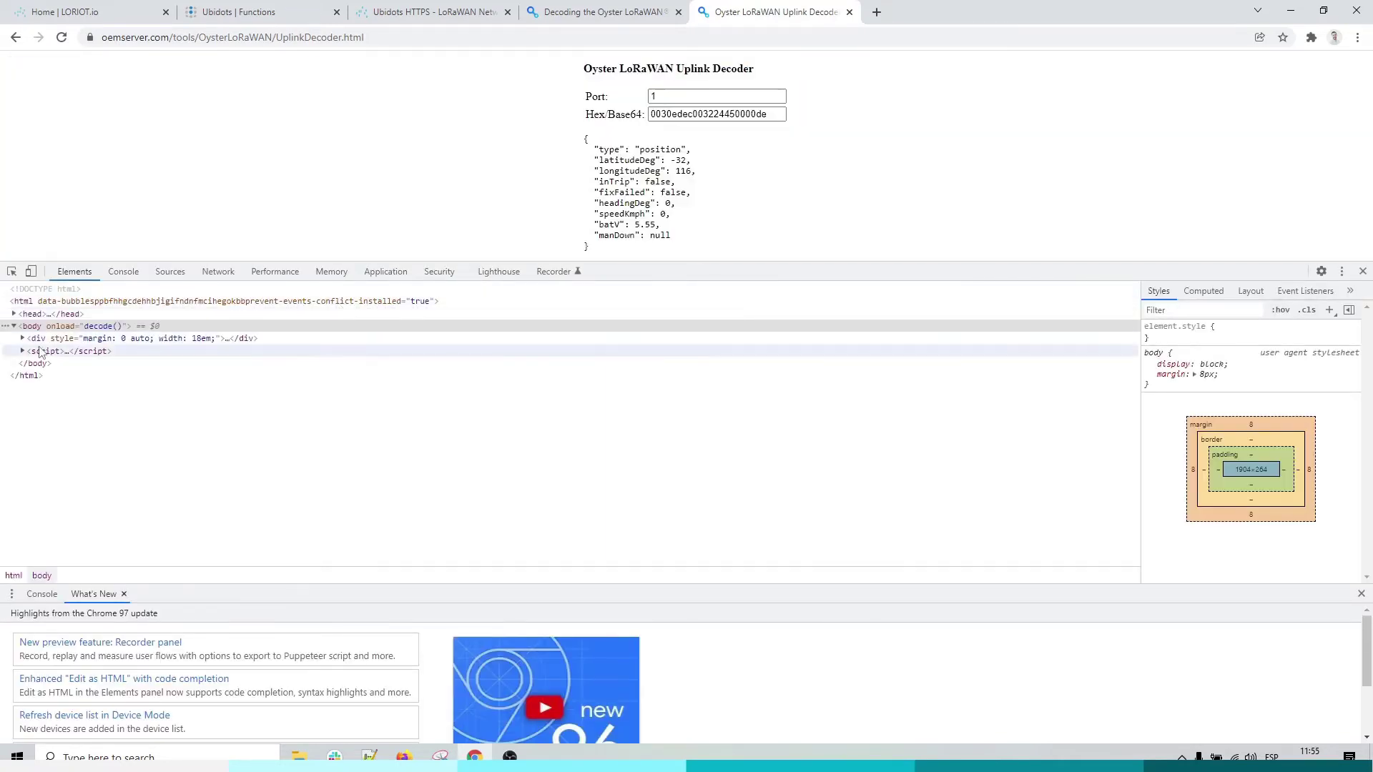
left_click(23, 351)
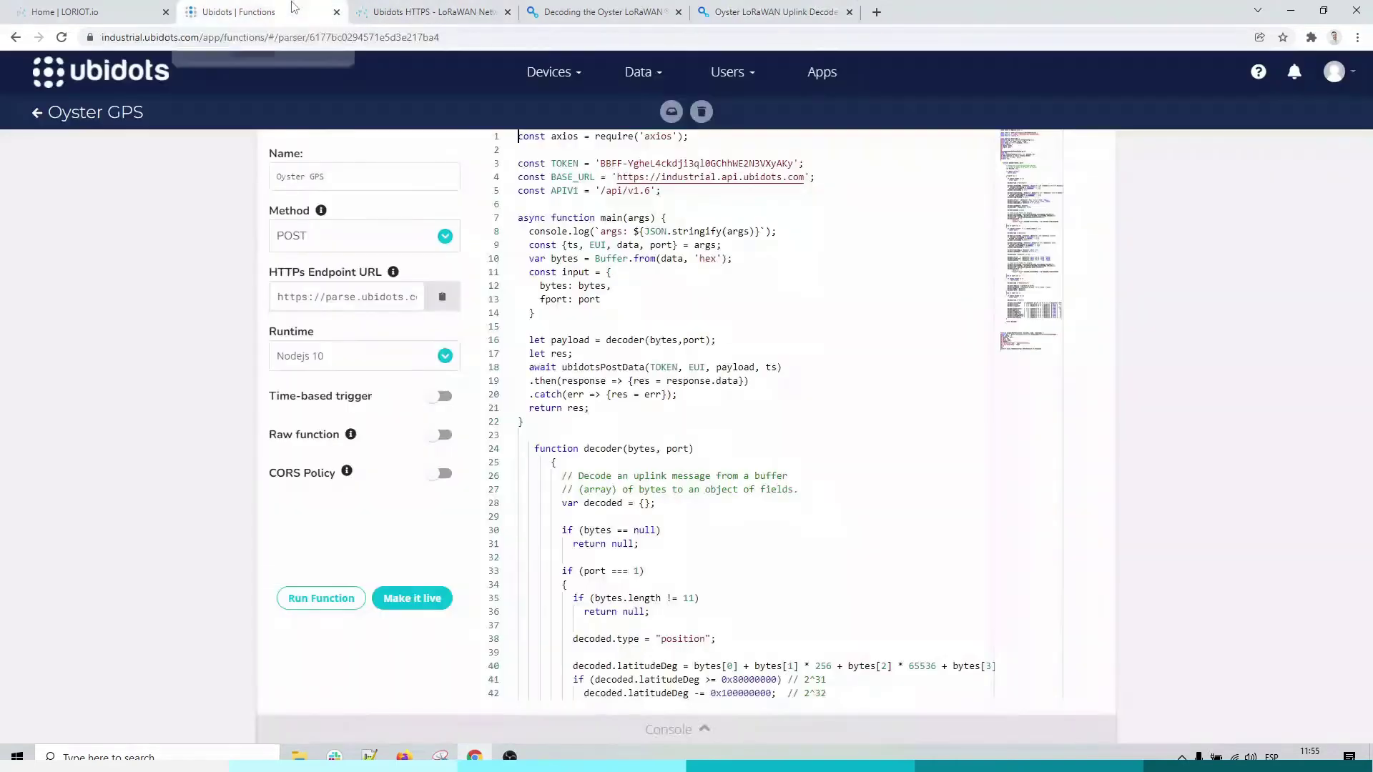
left_click(296, 6)
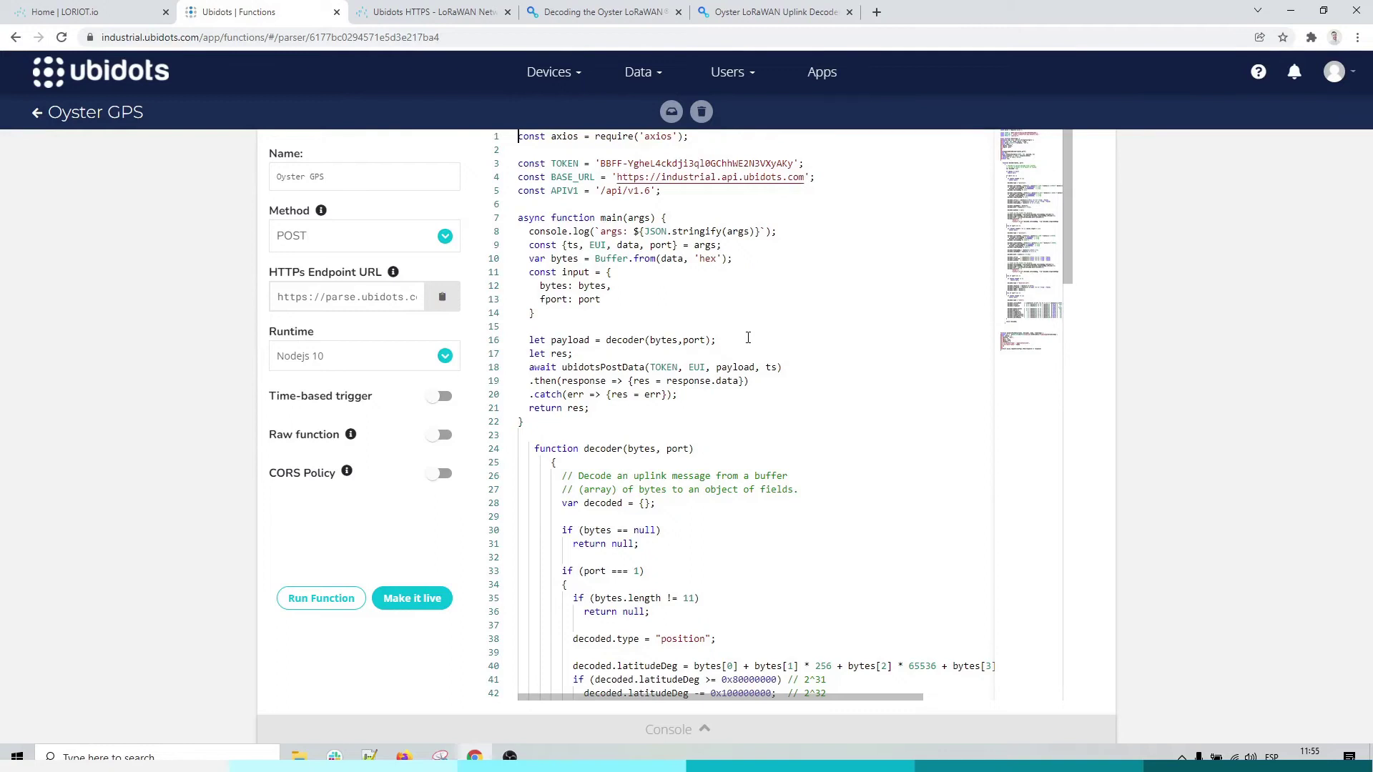
Step: Review the Oyster GPS decoder code and deploy the function with Make it live
scroll(748, 339, "down", 2)
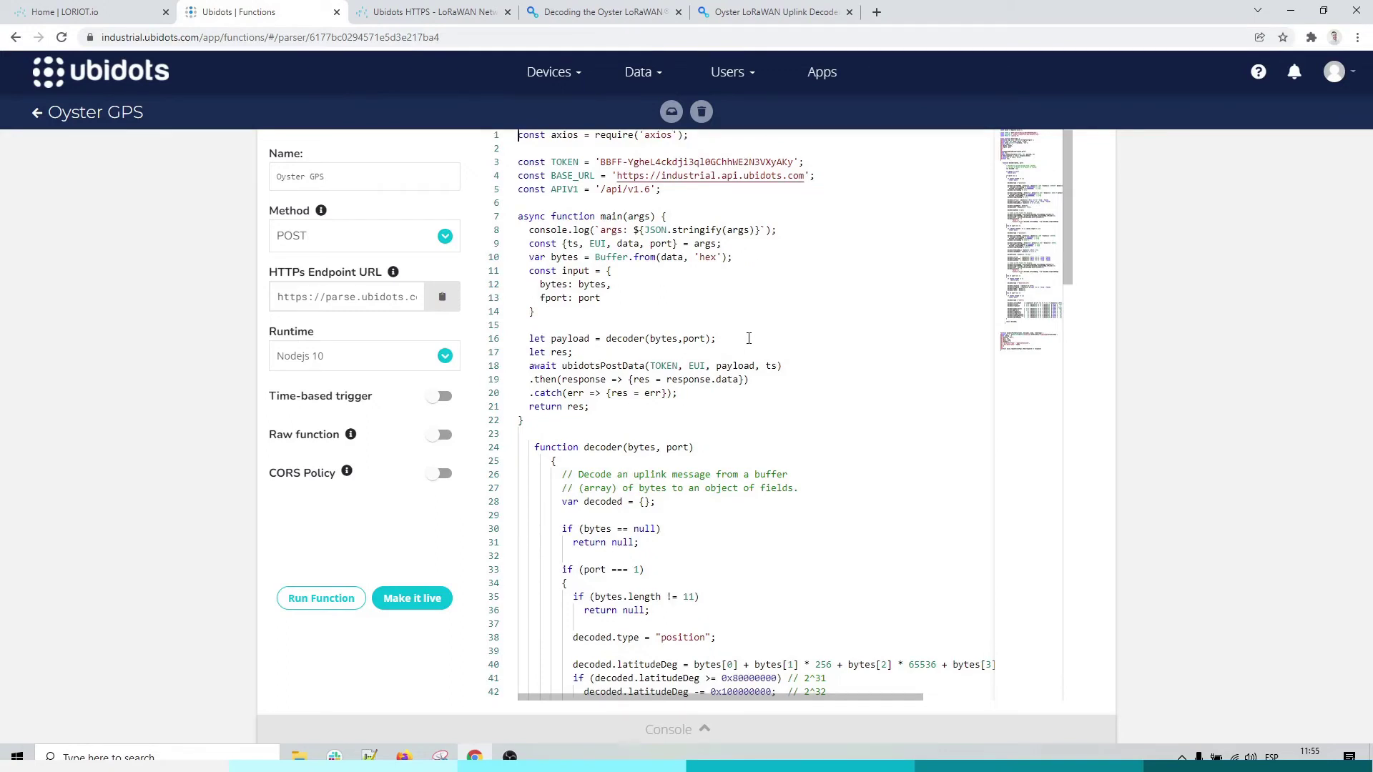
scroll(748, 338, "up", 2)
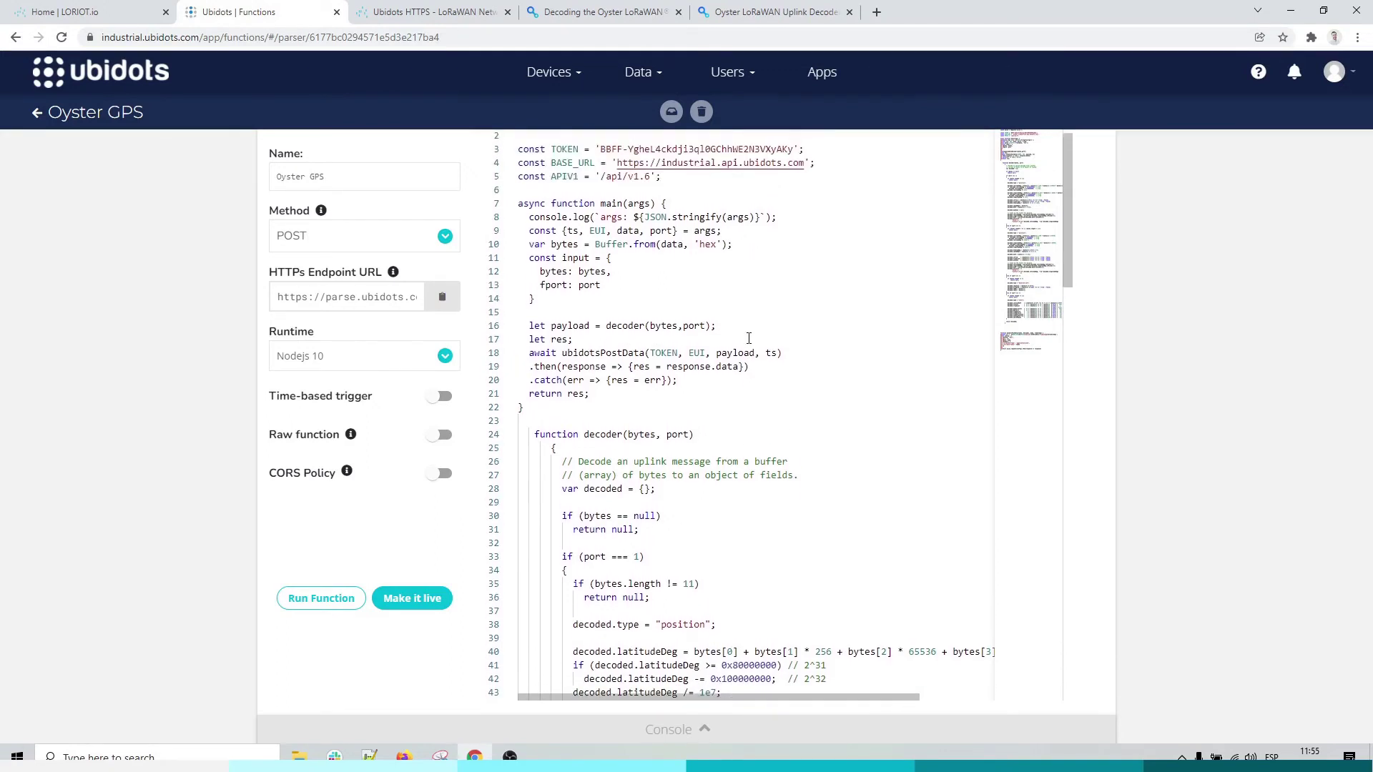
scroll(798, 499, "down", 4)
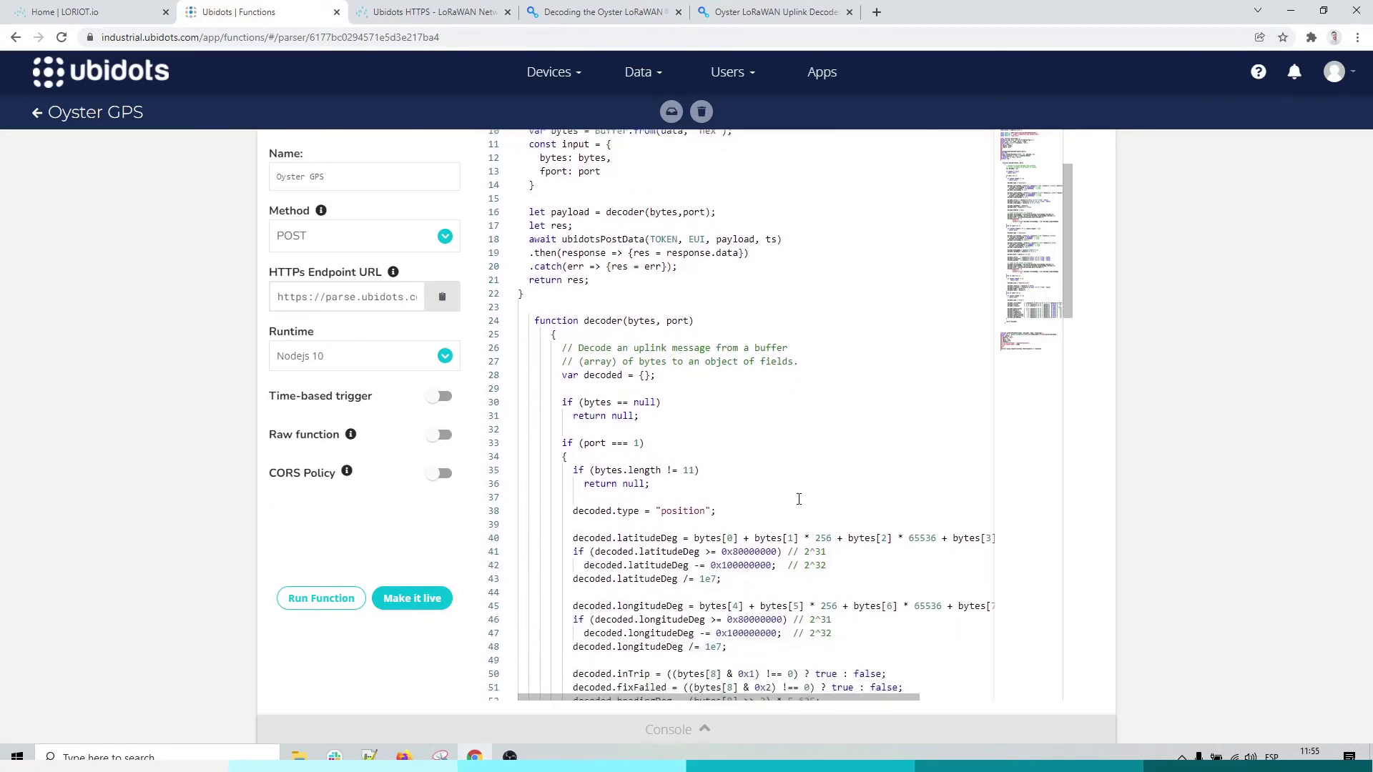
scroll(799, 499, "down", 1)
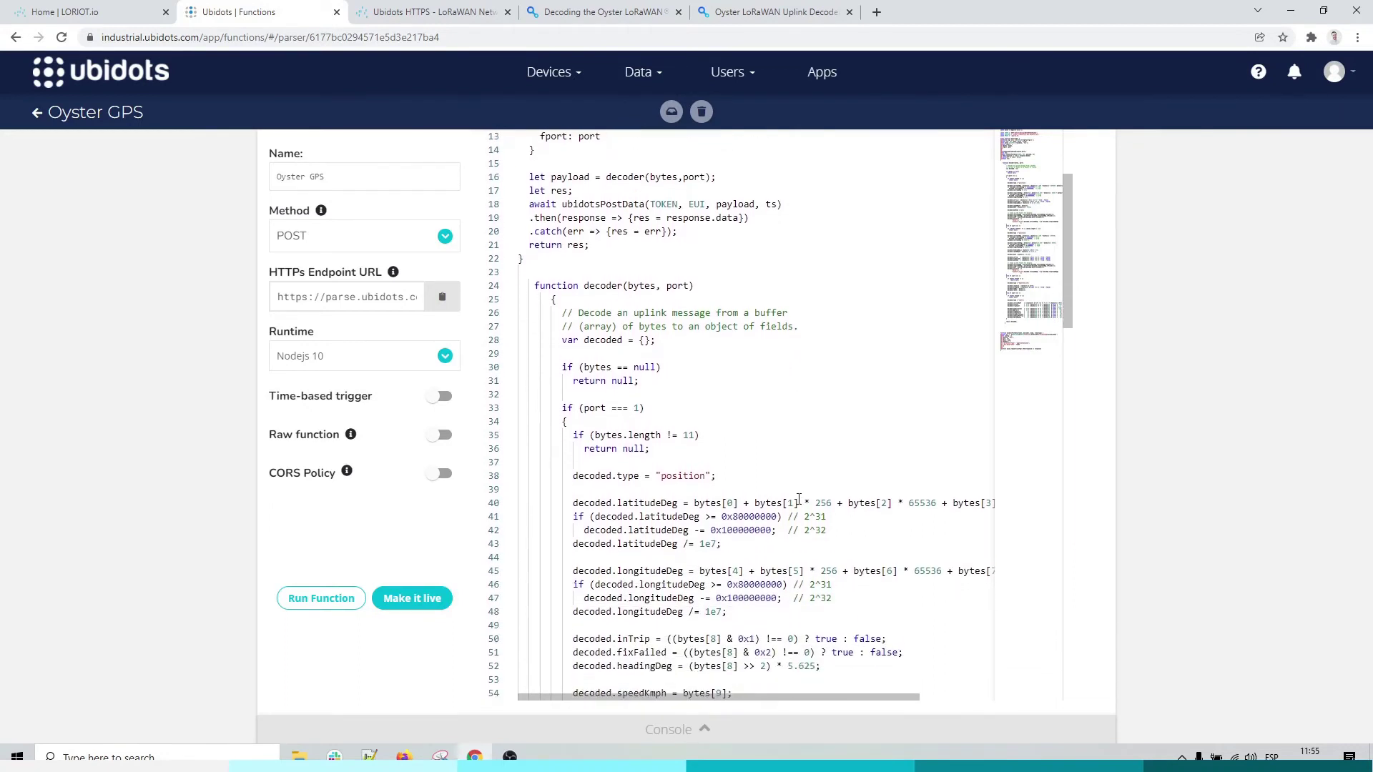
scroll(799, 499, "down", 1)
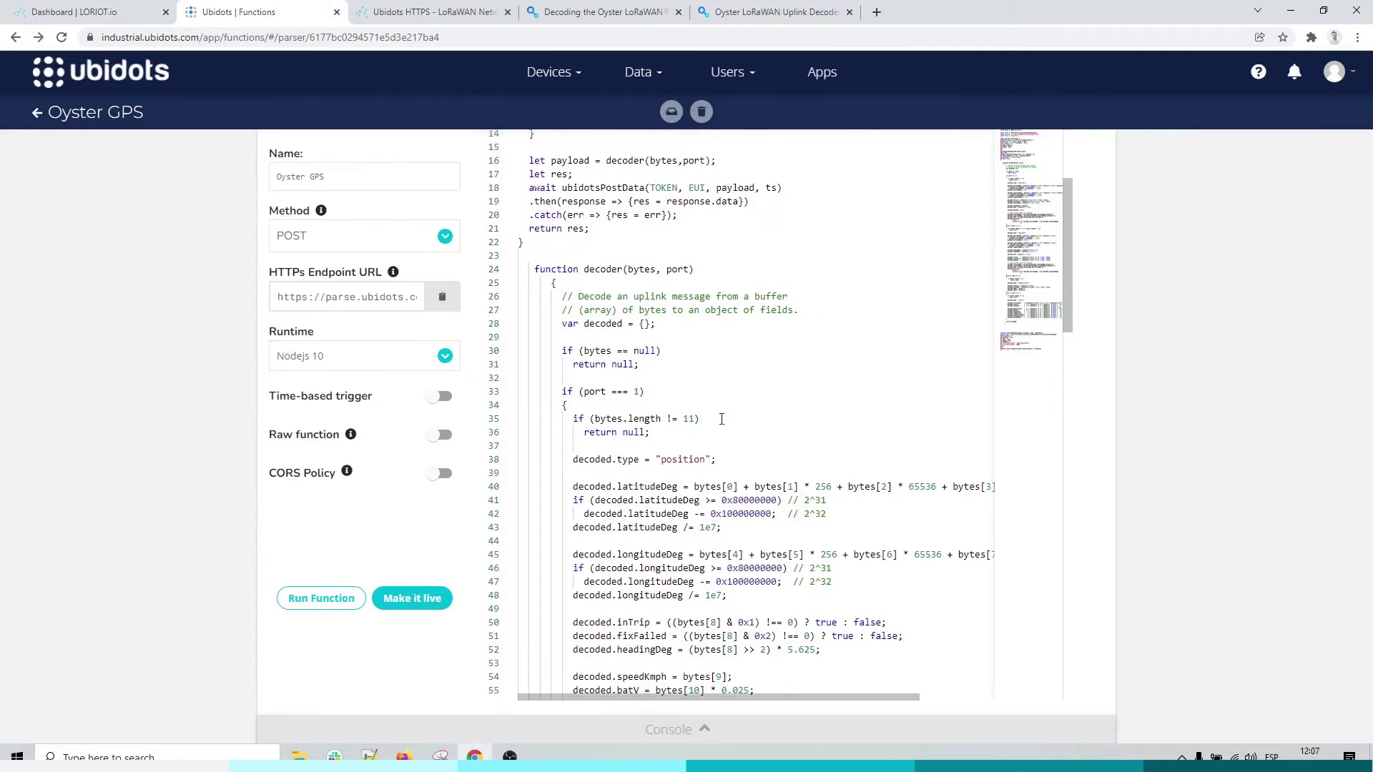
left_click(422, 601)
left_click(841, 300)
Step: Show the Home application's outputs, including its HTTP Push output to parse.ubidots.com
left_click(447, 313)
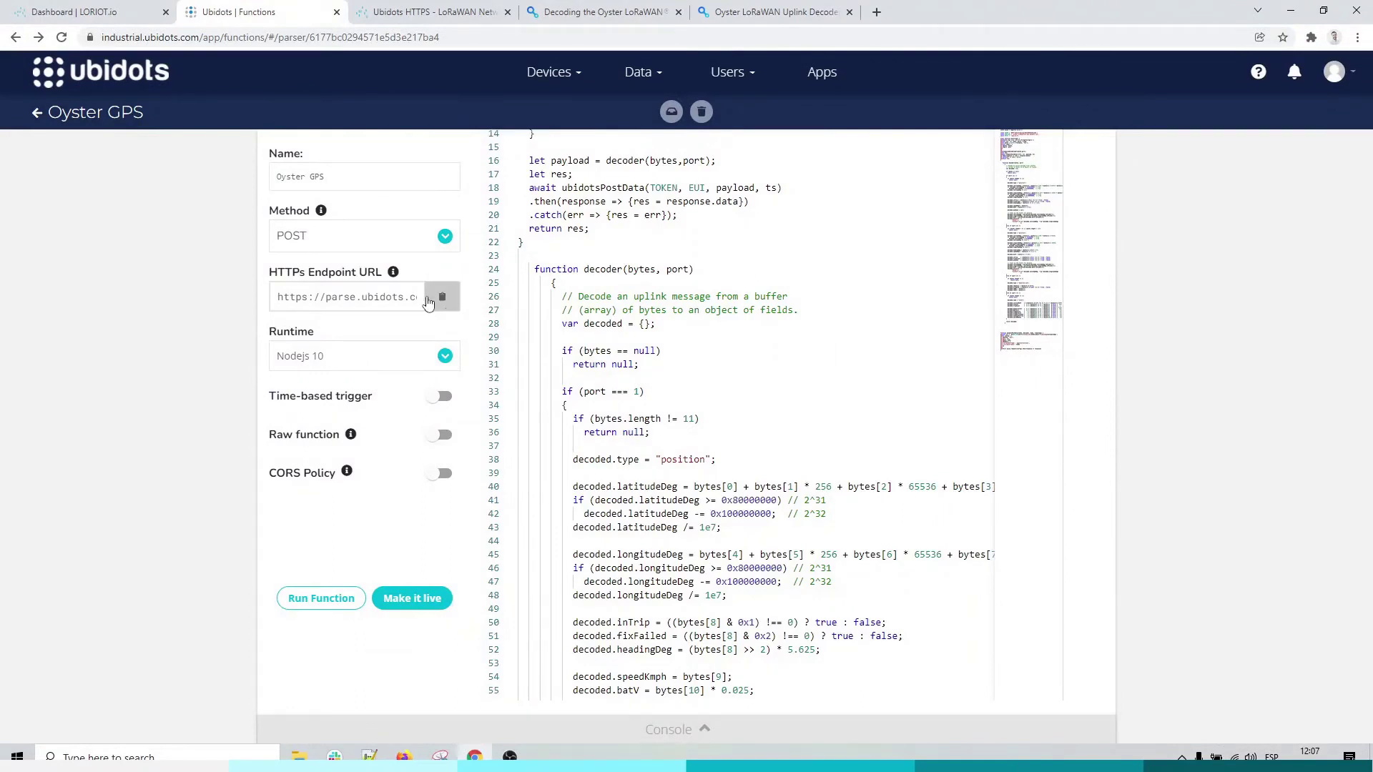
left_click(84, 11)
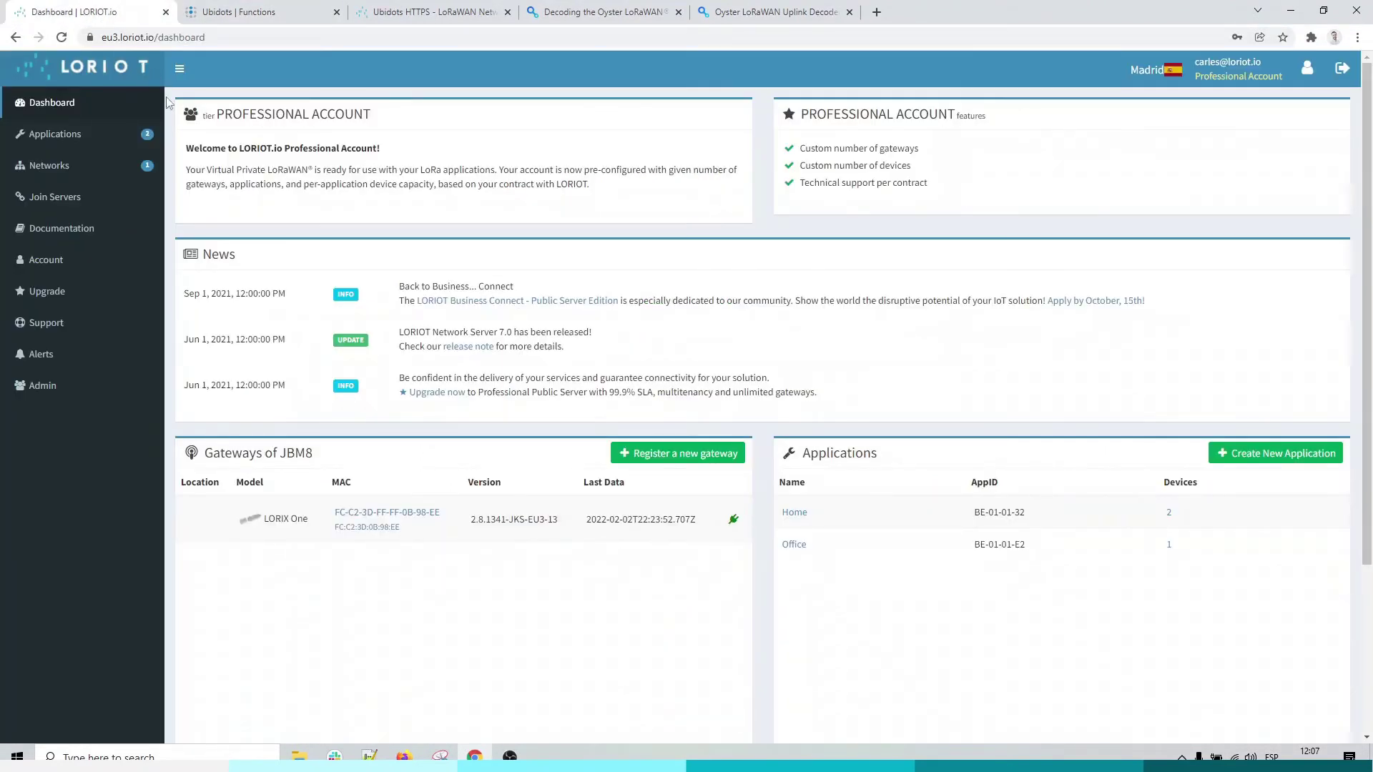
left_click(105, 136)
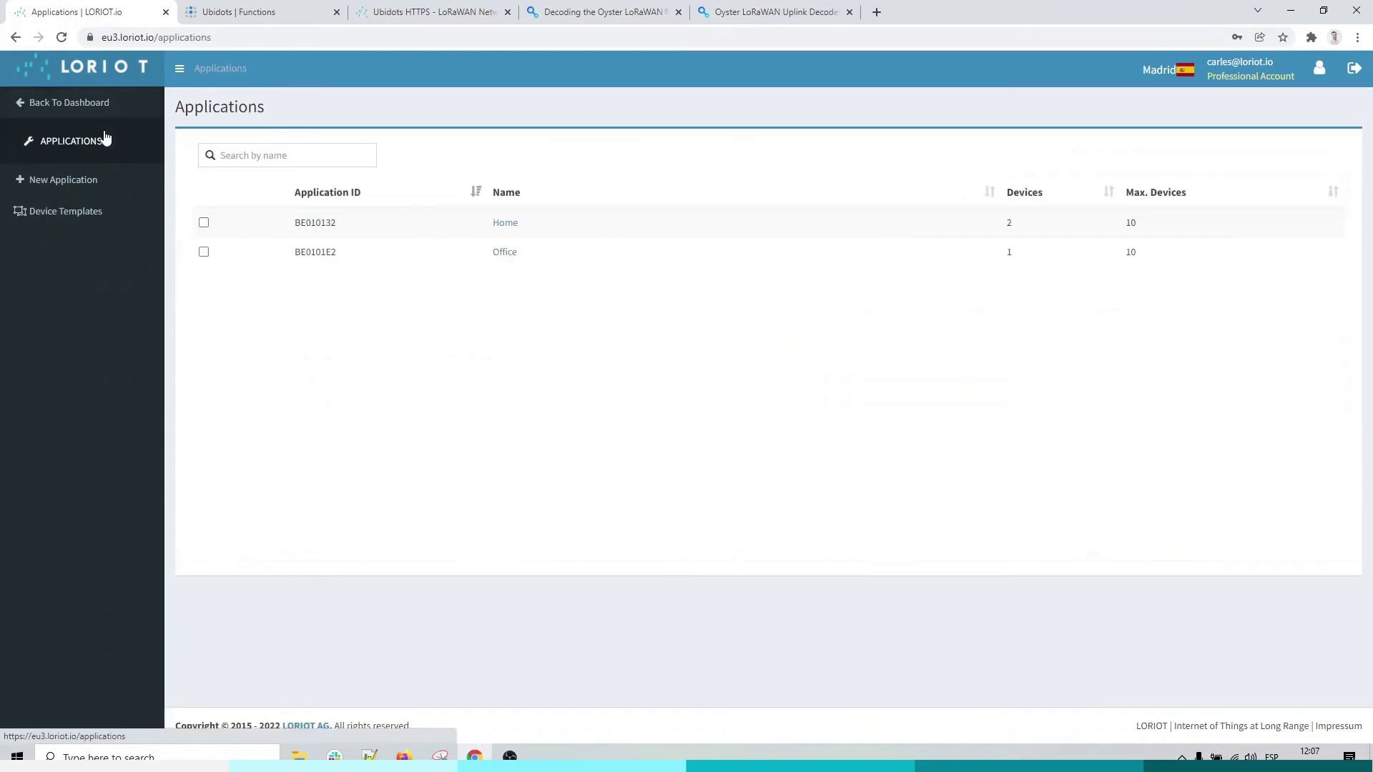
left_click(504, 224)
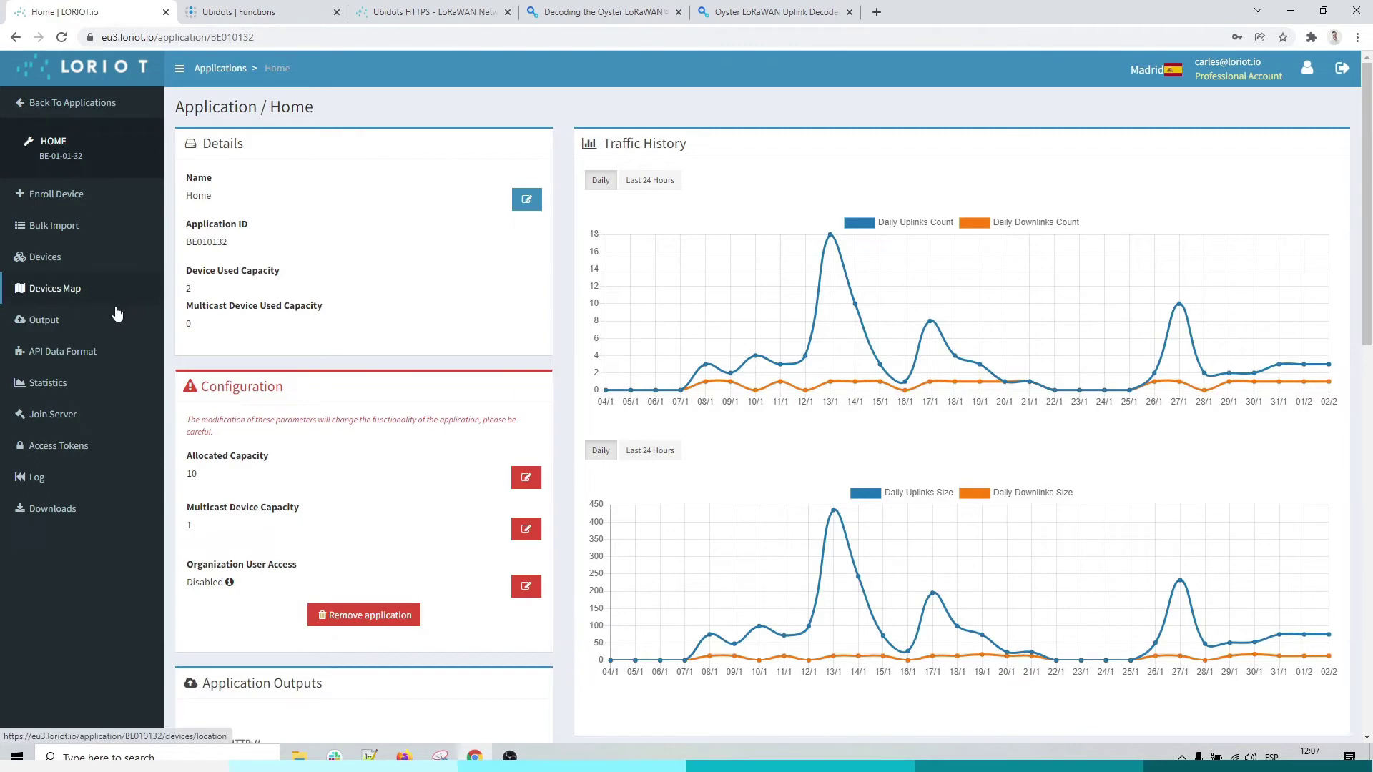
left_click(93, 326)
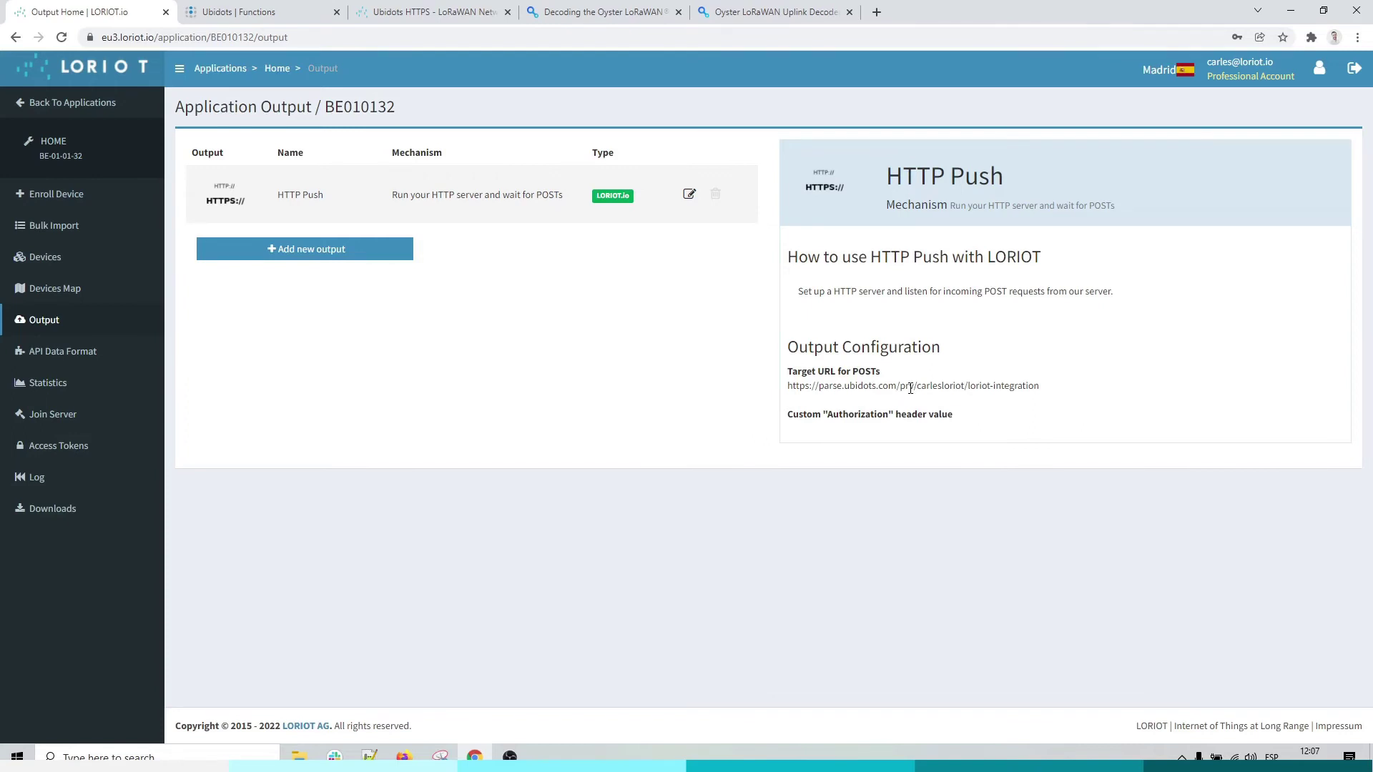
Step: Start a new Home application output with HTTP Push target URL and authorization fields
left_click(364, 258)
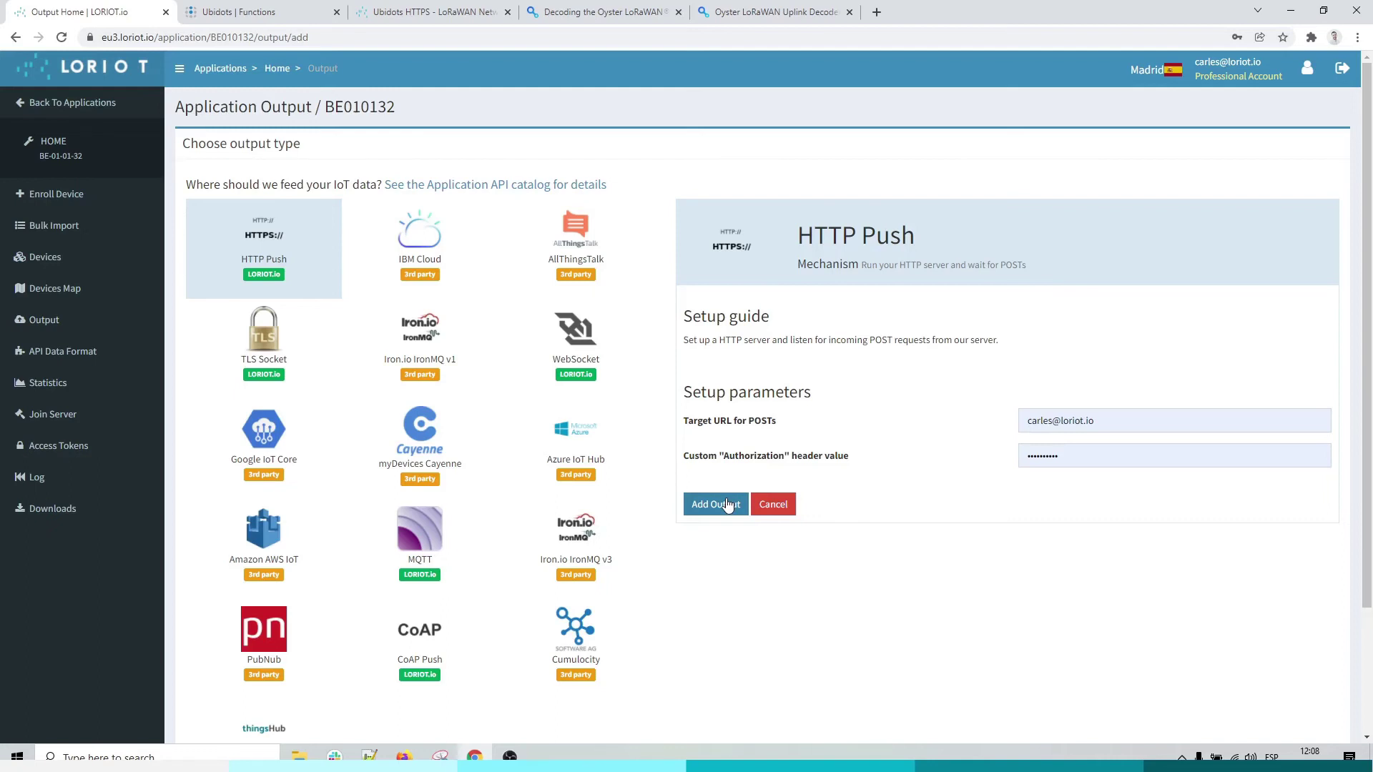
Step: Go to the Ubidots Devices list showing Demo and the two tracker devices
left_click(268, 12)
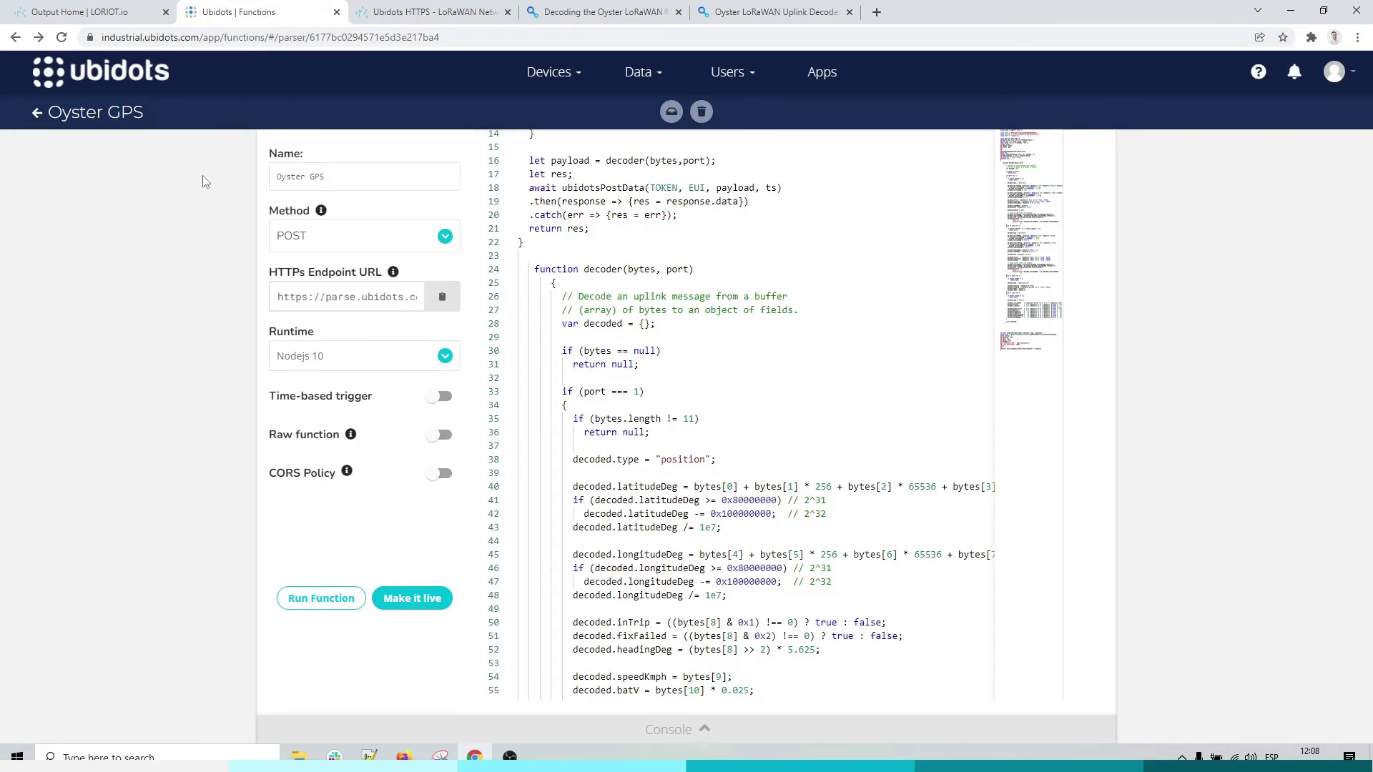
left_click(580, 79)
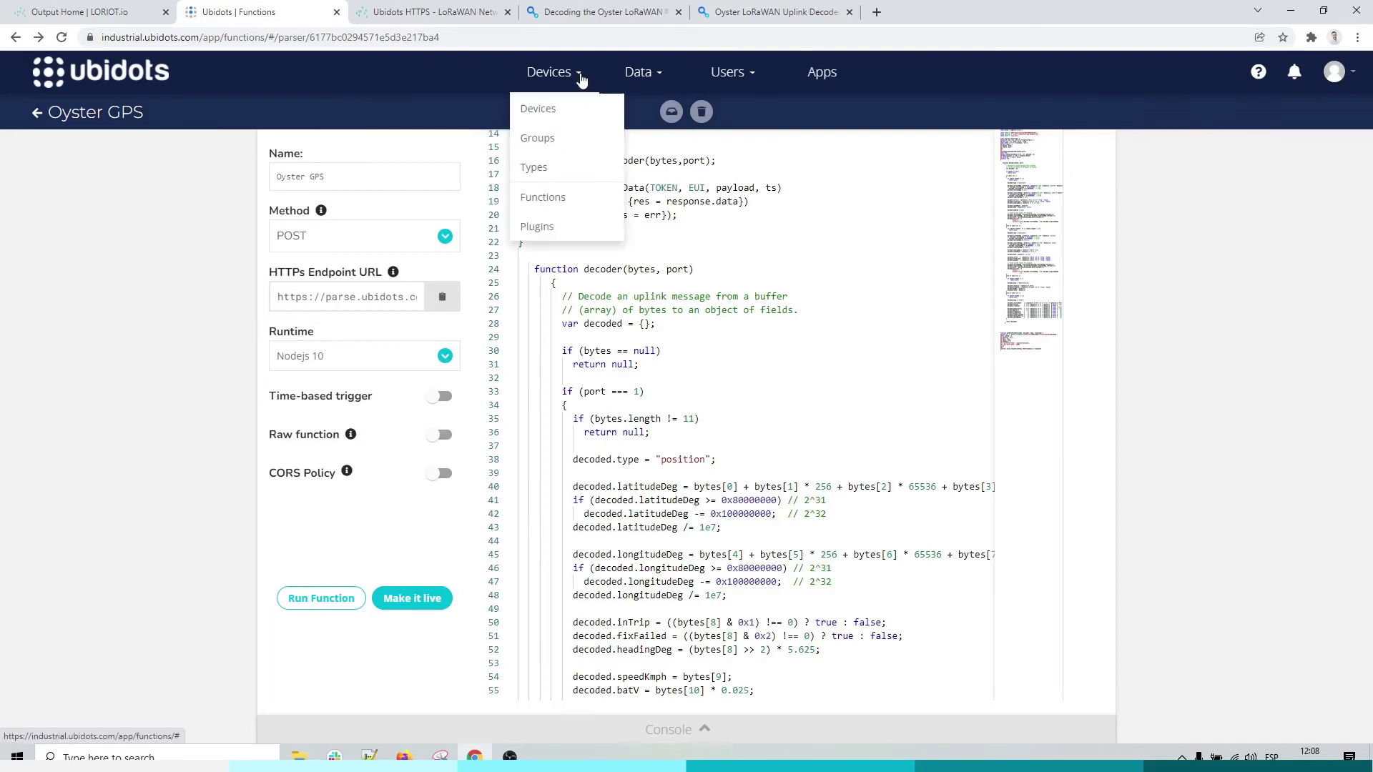
left_click(565, 115)
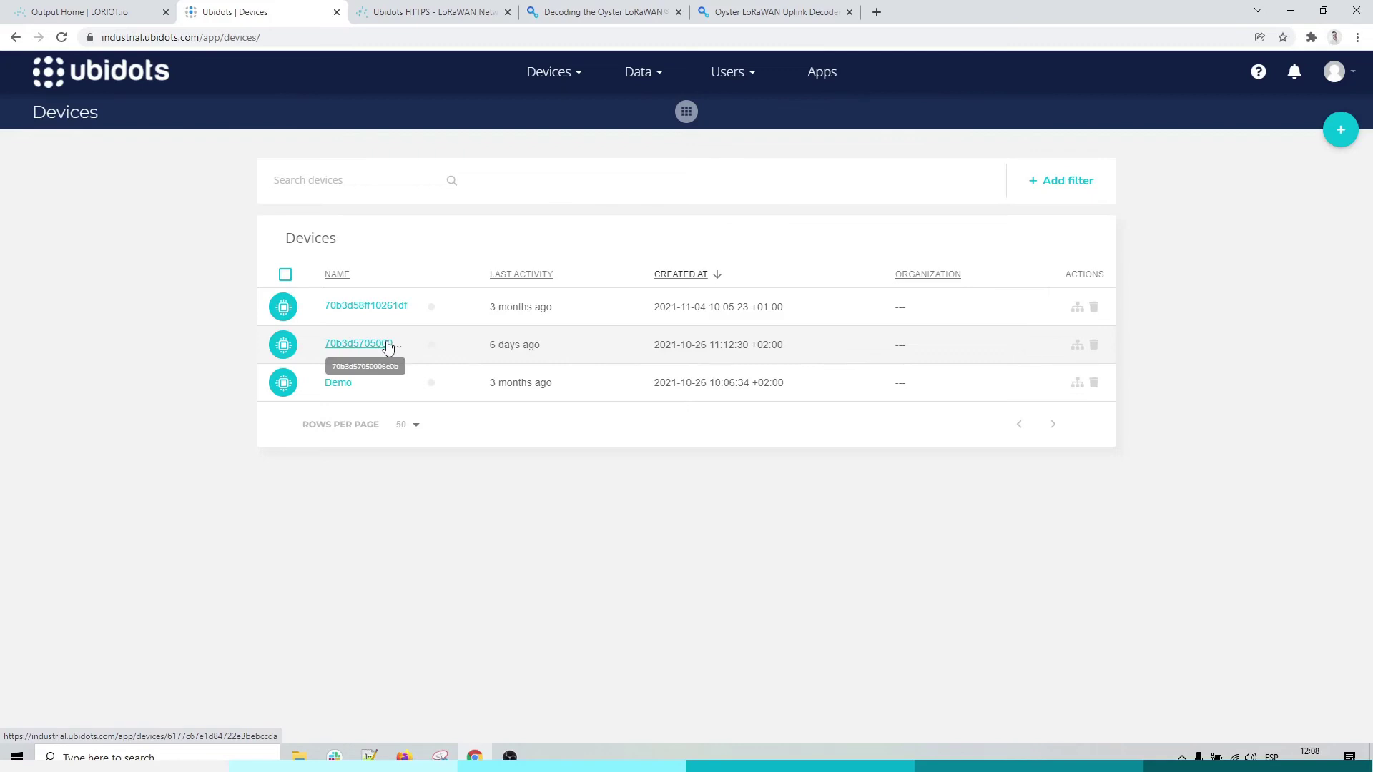
Step: Open device 70b3d57050006e0b and scroll through its batv, latitudedeg, longitudedeg and speedkmph cards
left_click(387, 345)
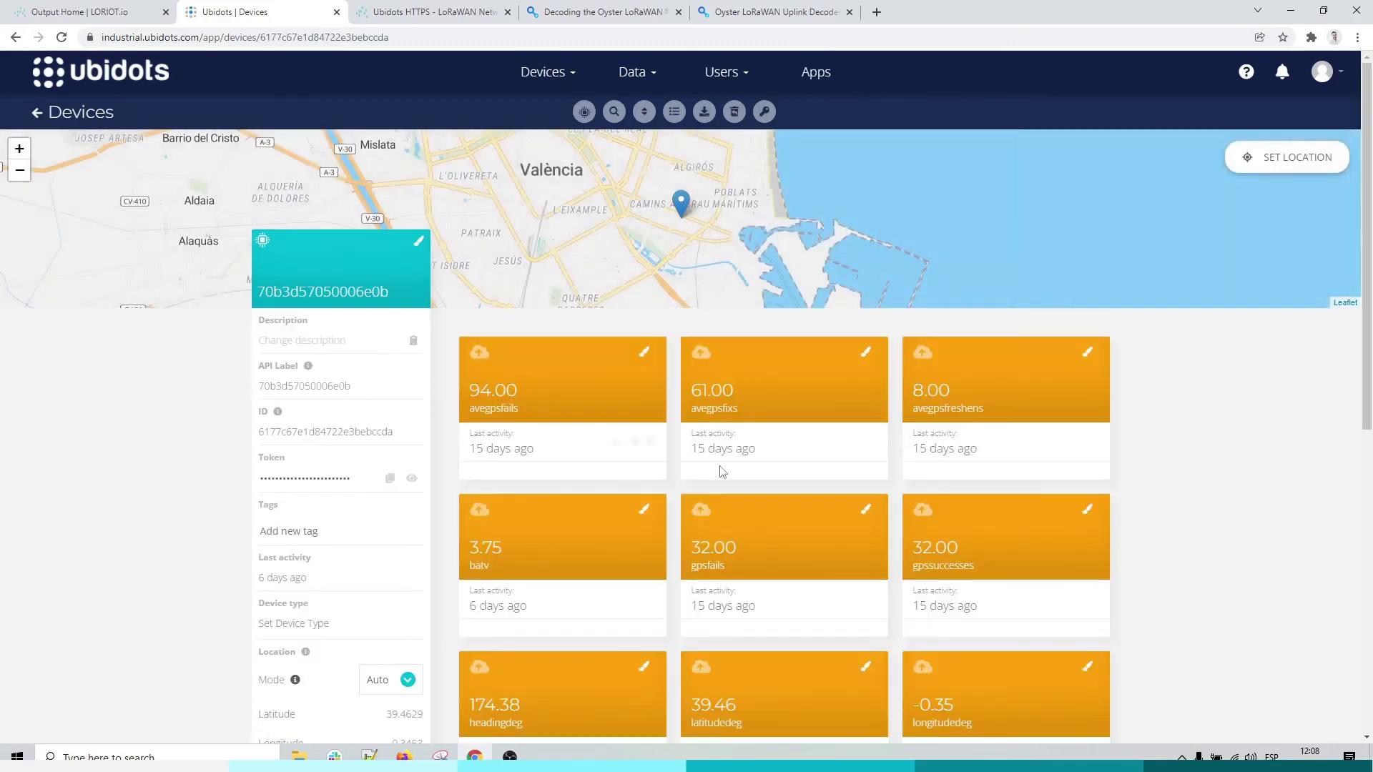
scroll(834, 481, "down", 2)
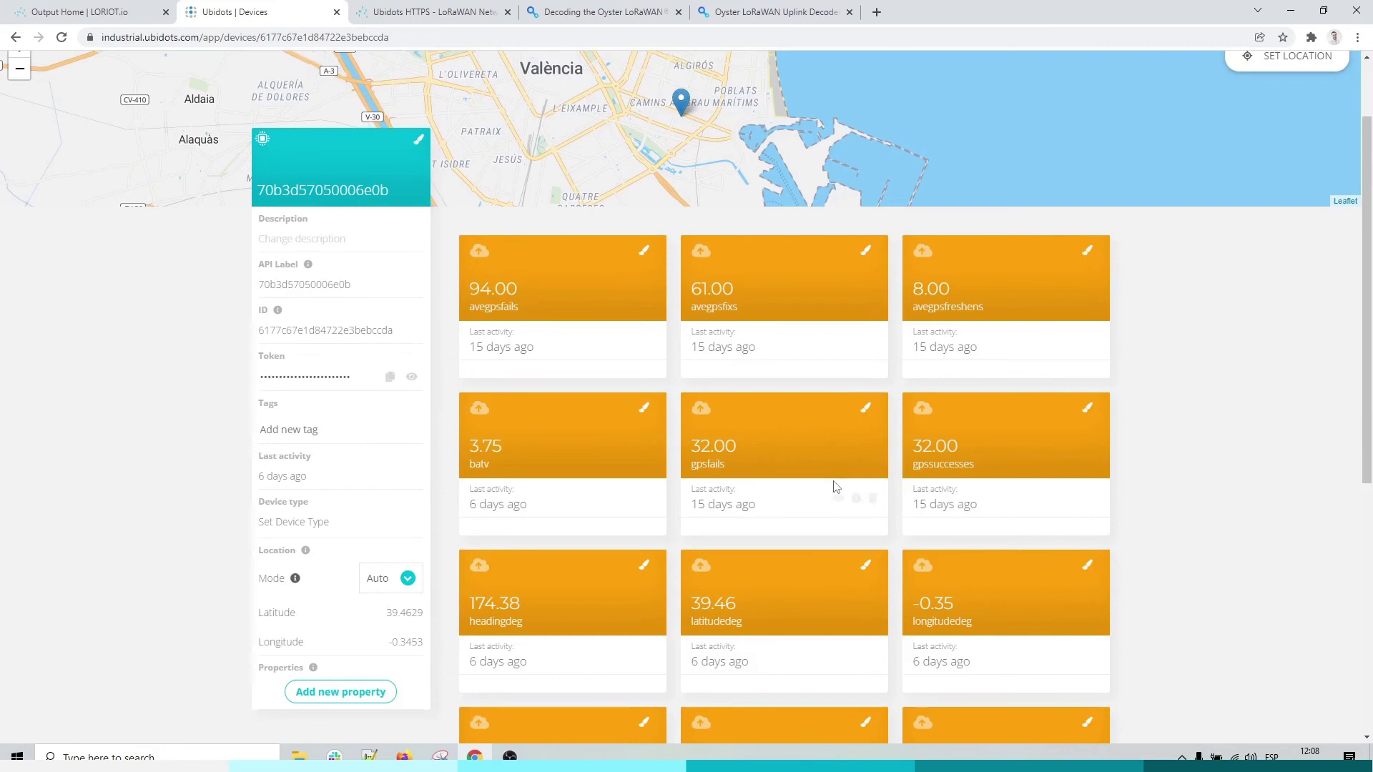
scroll(833, 486, "down", 3)
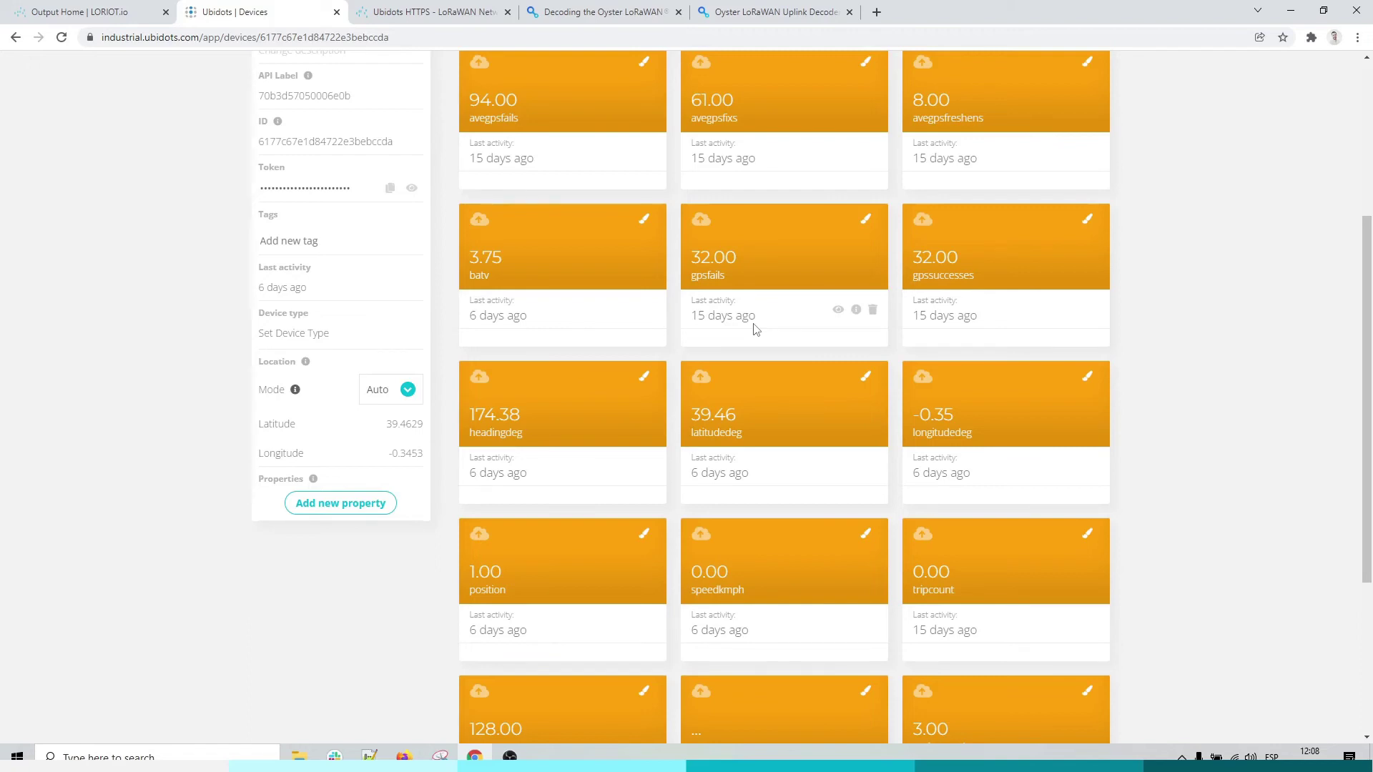
scroll(756, 329, "down", 1)
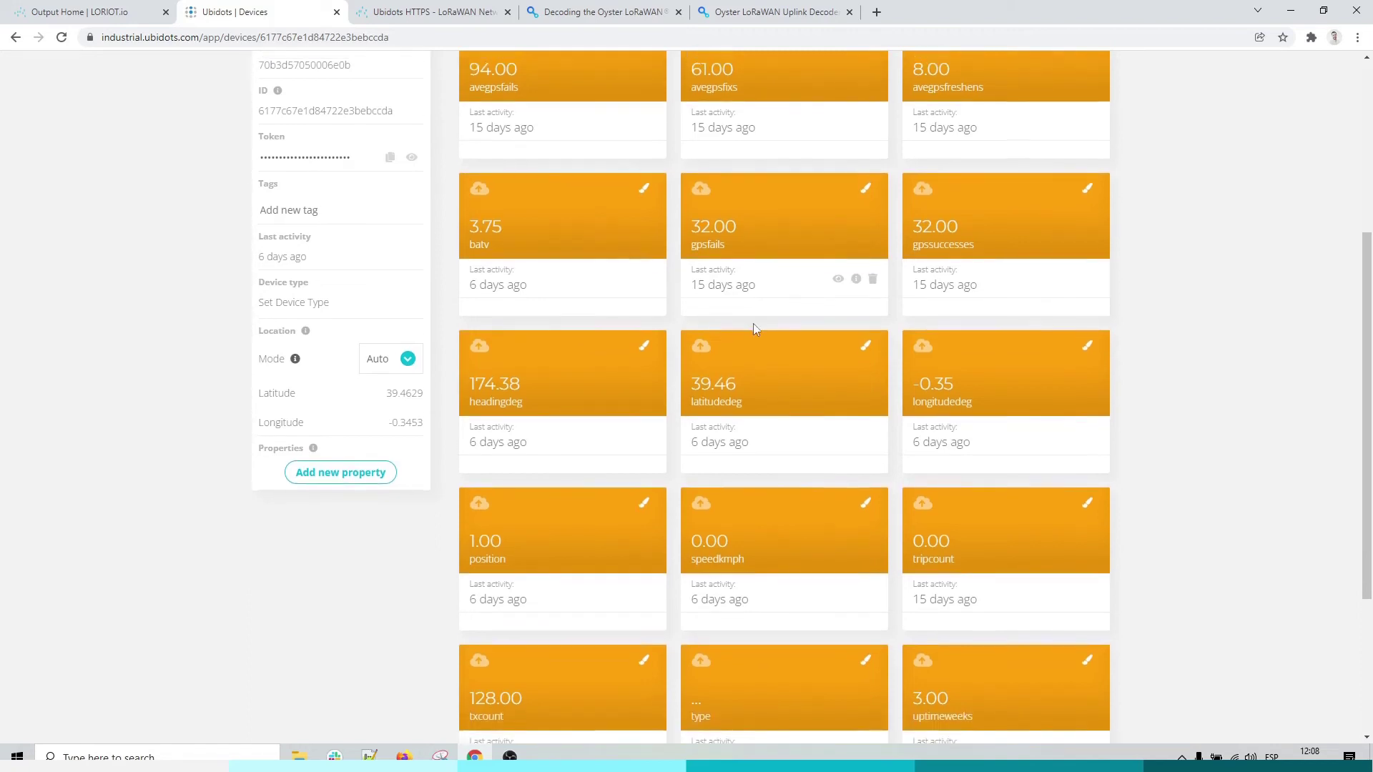
scroll(754, 324, "up", 1)
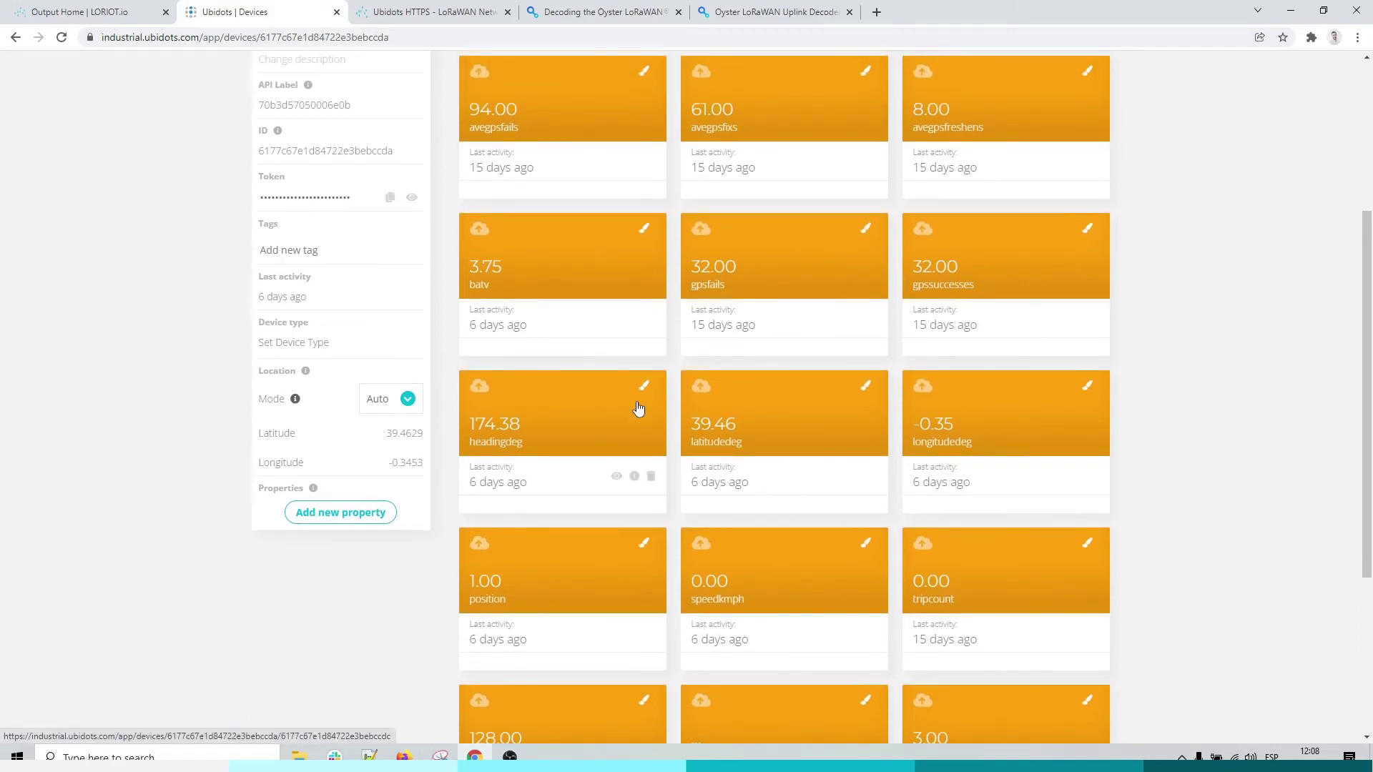
Step: Open the speedkmph value history, set 50 rows per page, and scroll through older readings
left_click(791, 590)
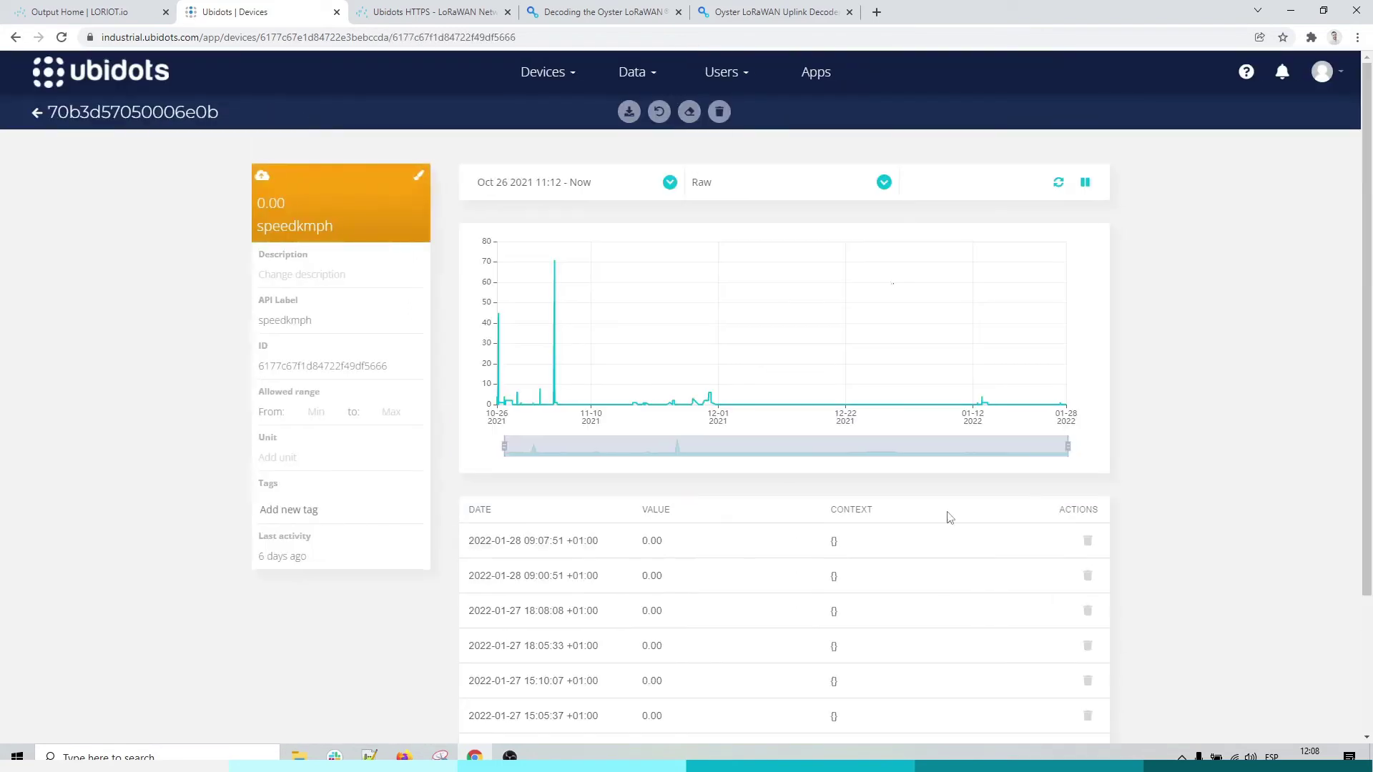
scroll(840, 578, "down", 3)
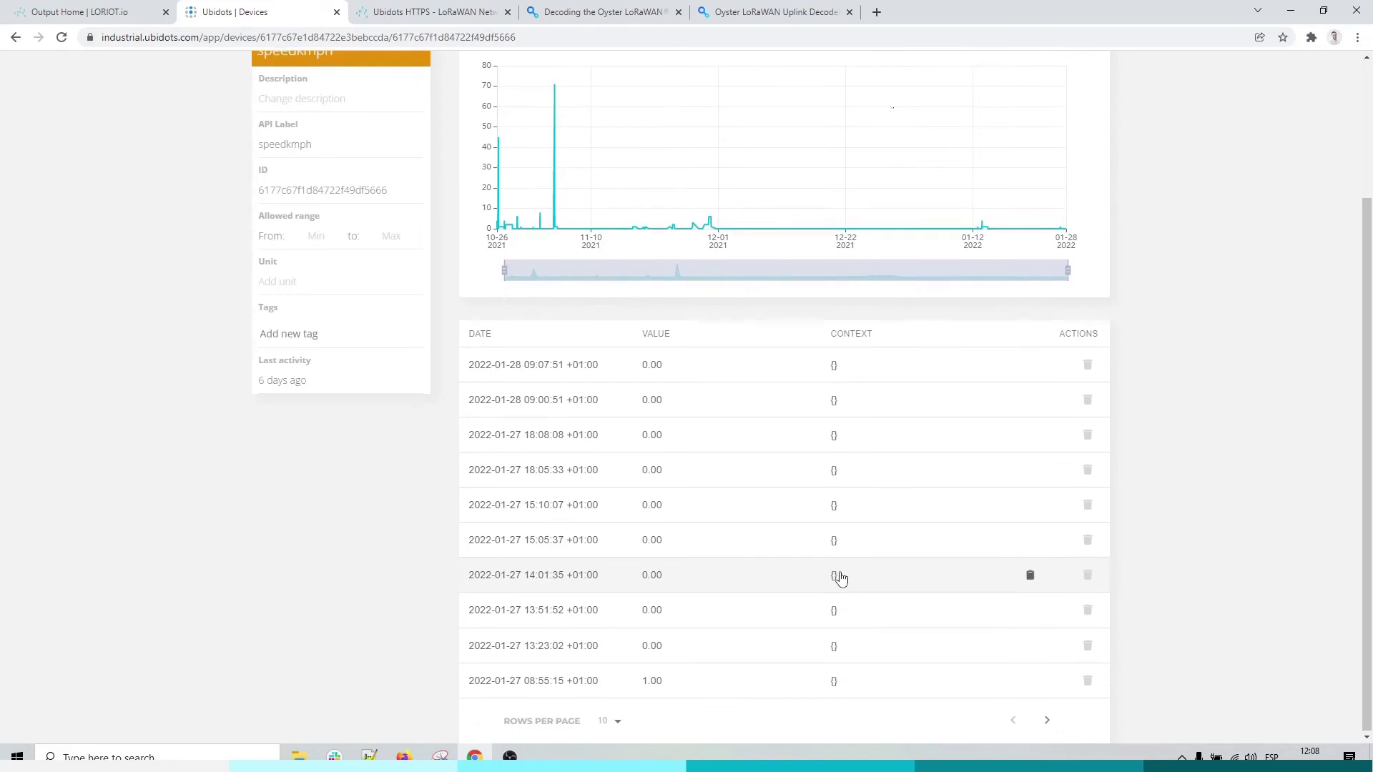
left_click(619, 724)
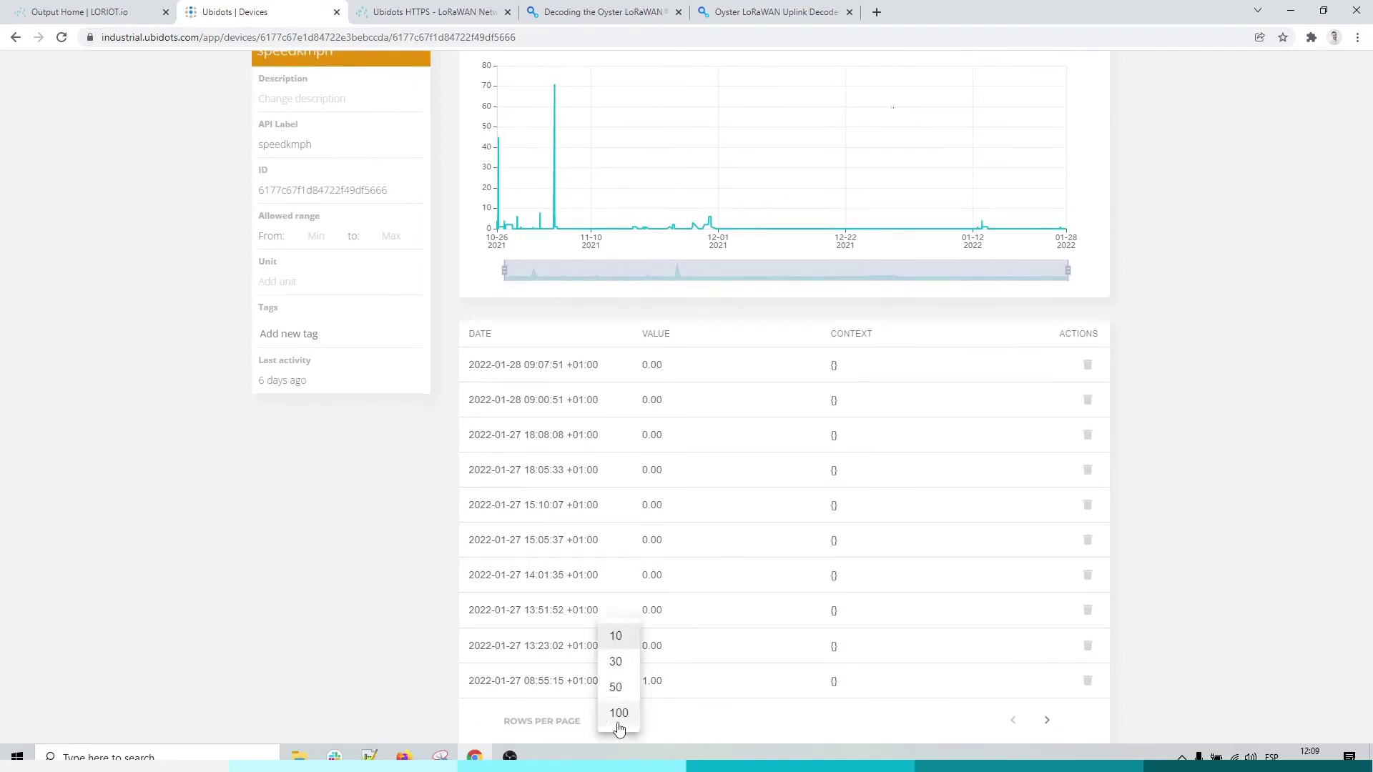
left_click(619, 686)
scroll(736, 589, "down", 3)
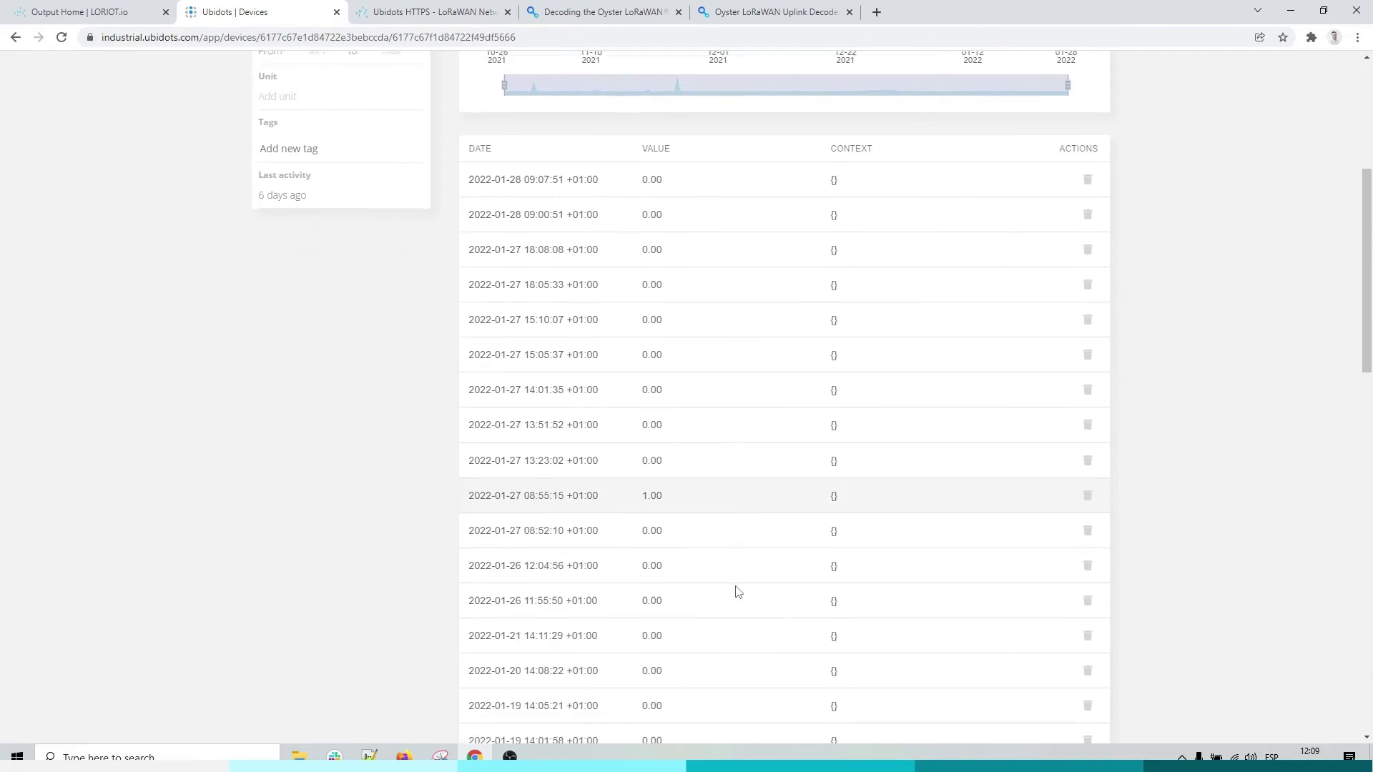
scroll(738, 592, "down", 2)
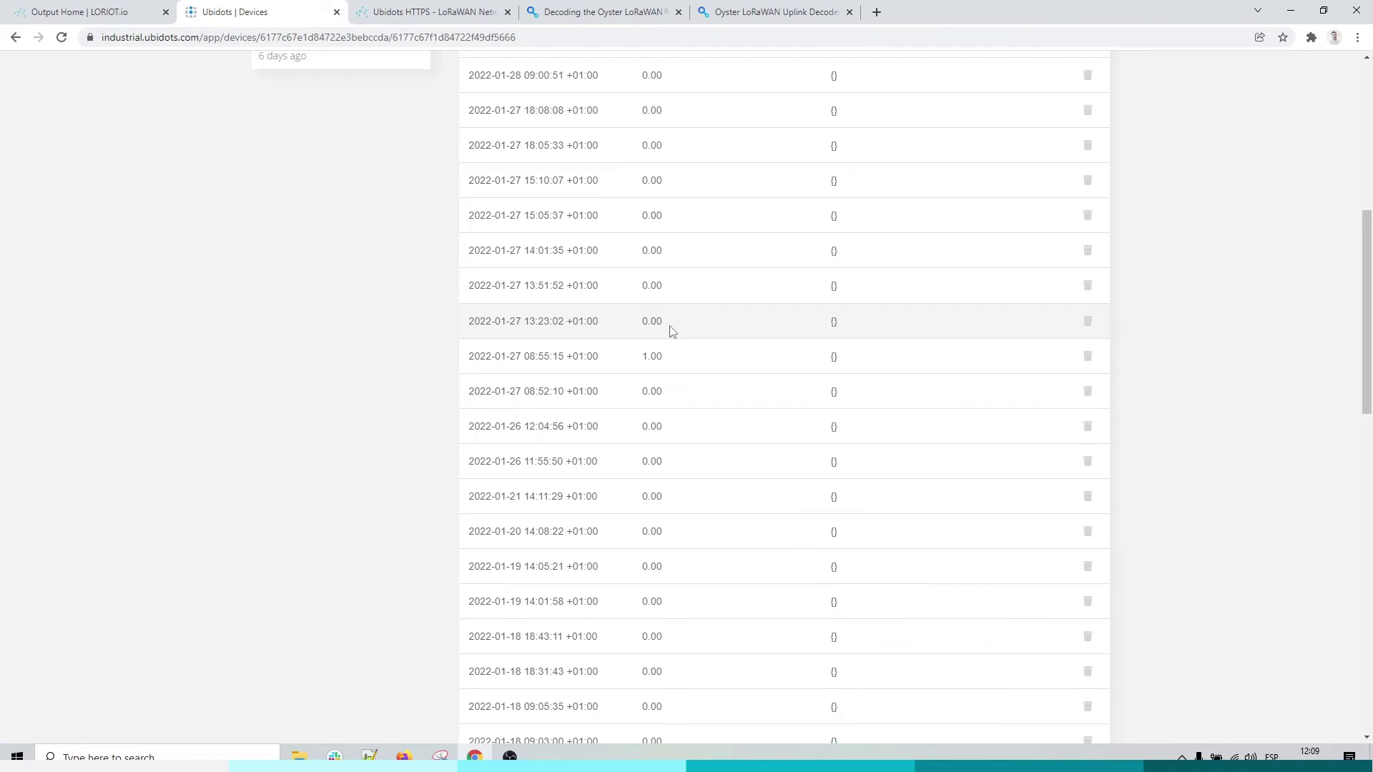
scroll(672, 331, "down", 1)
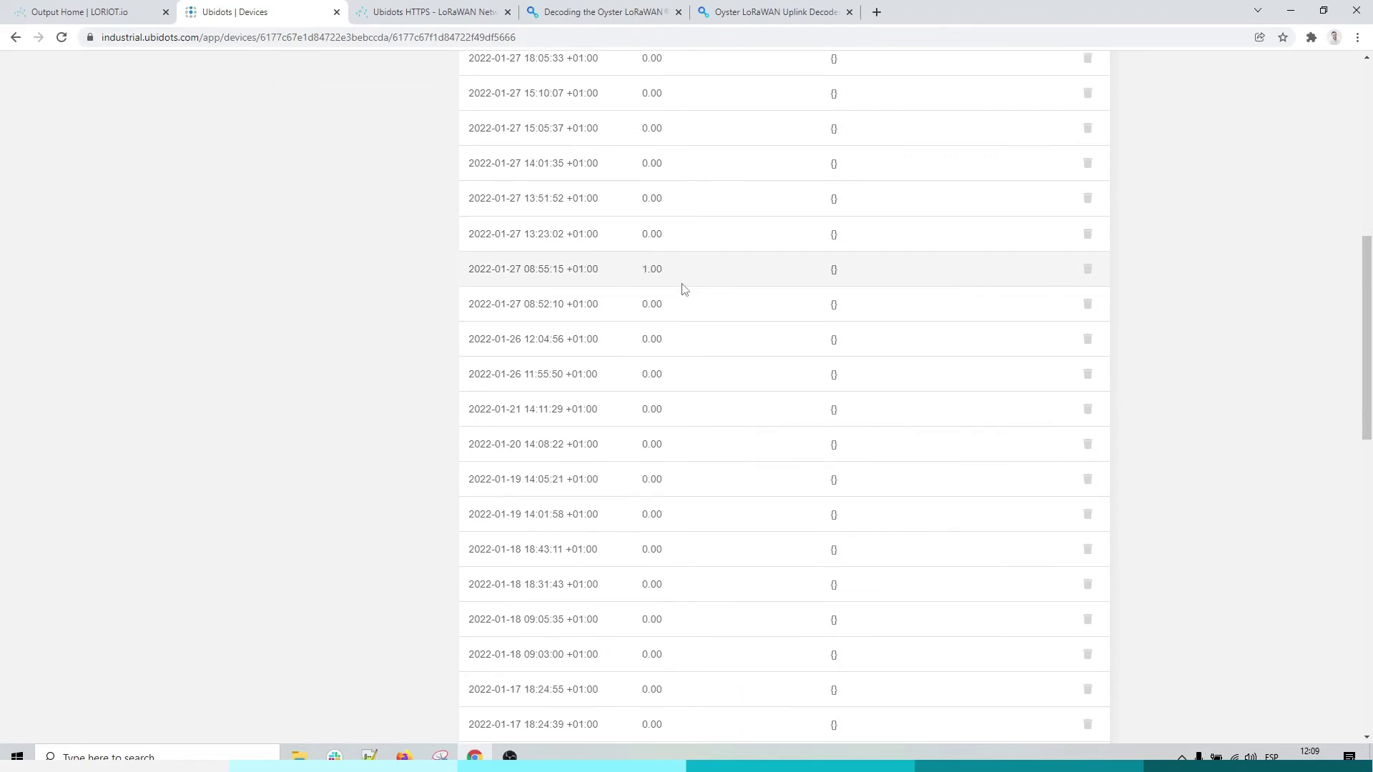
scroll(683, 289, "down", 8)
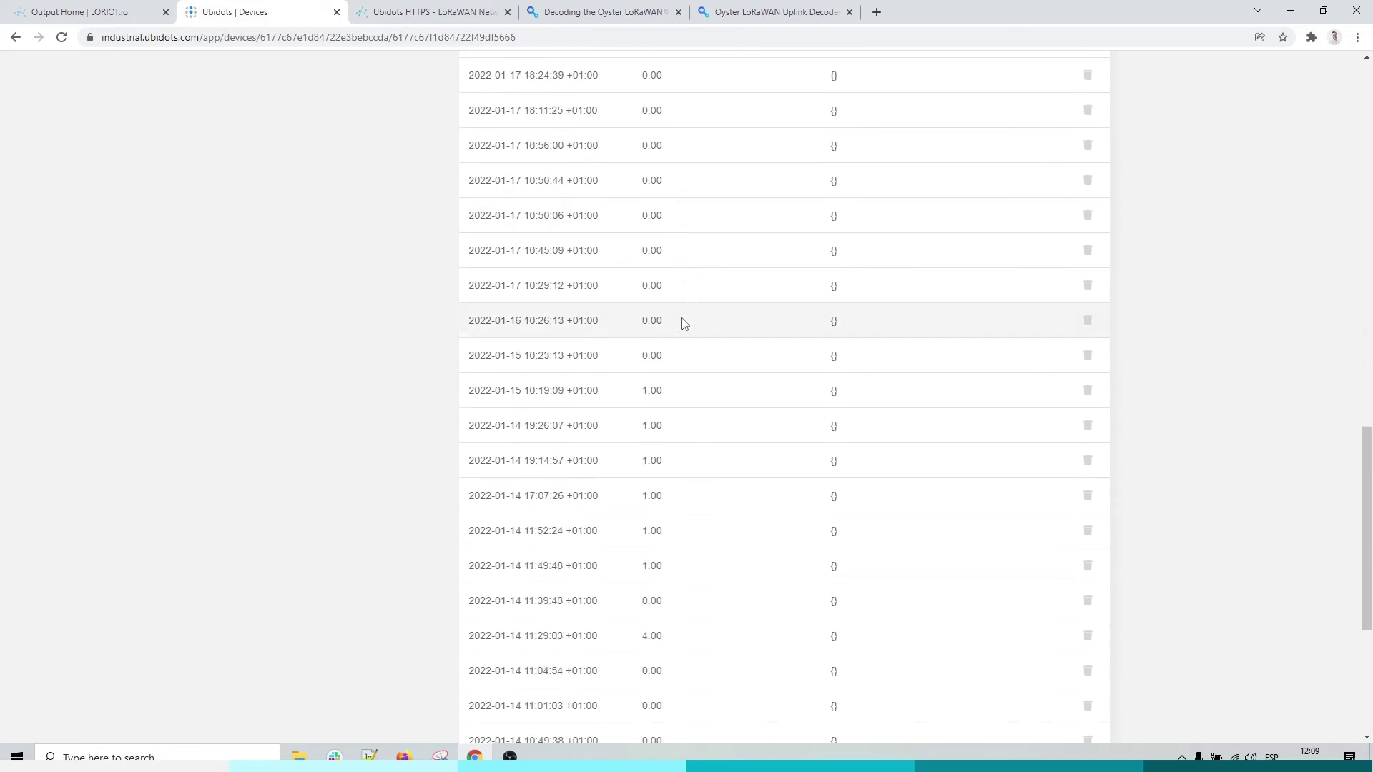
scroll(683, 323, "down", 1)
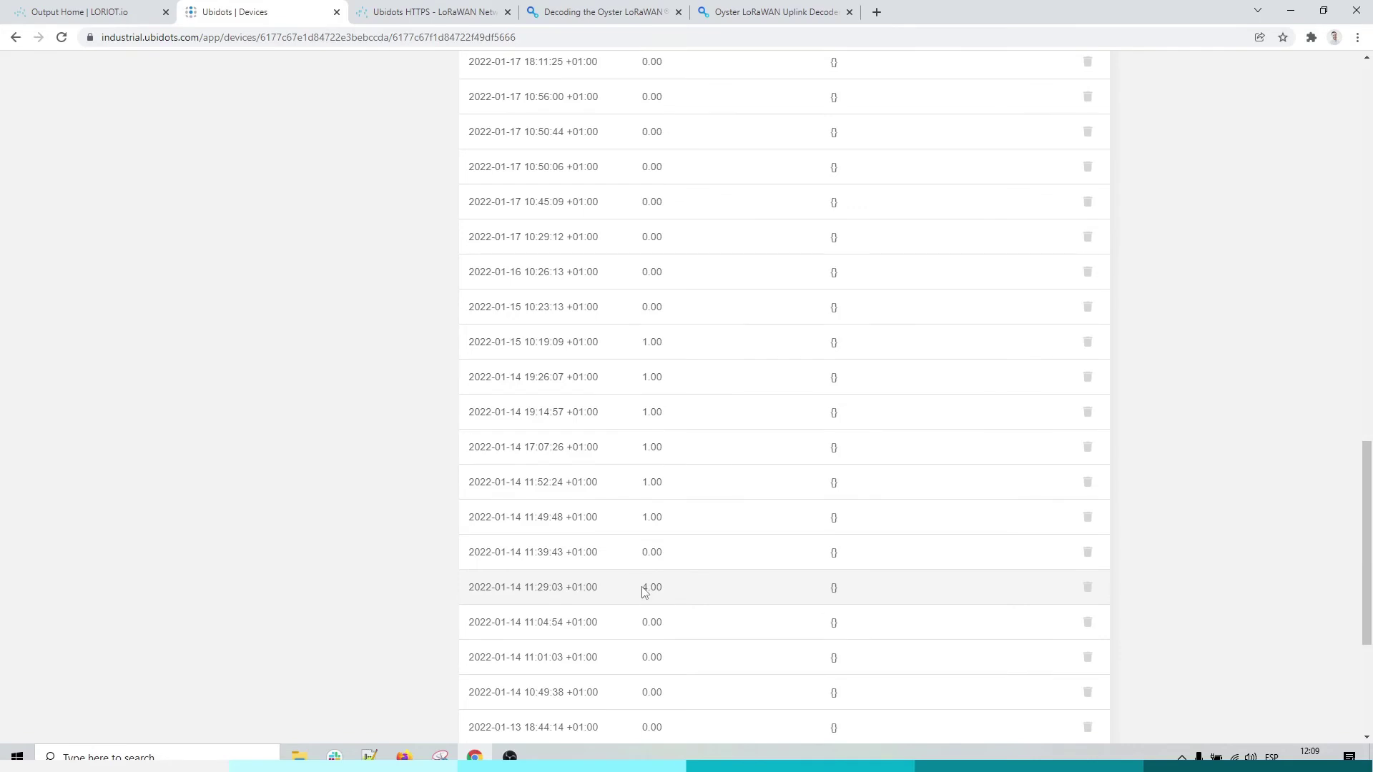
scroll(670, 481, "up", 6)
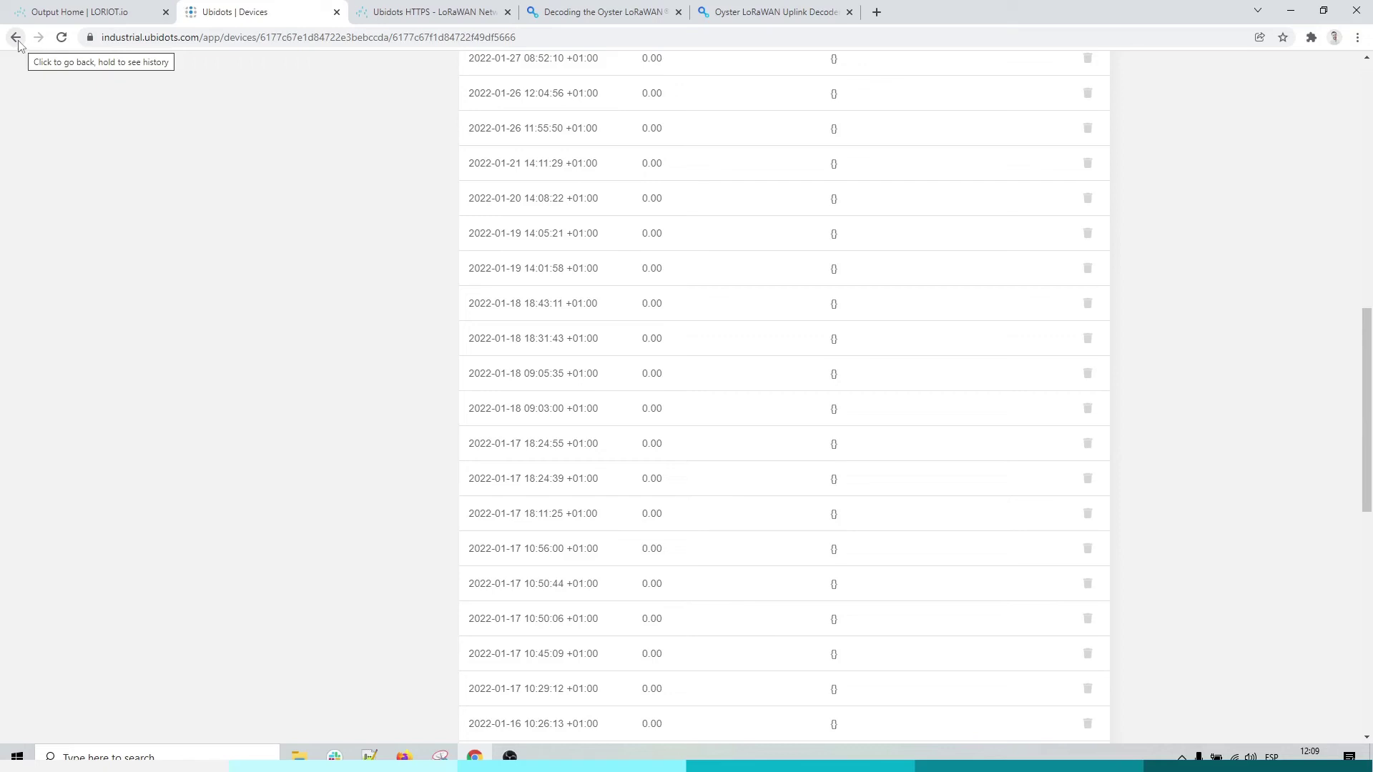
Step: Return to the tracker device's overview with its València map, then open the Data menu
left_click(16, 38)
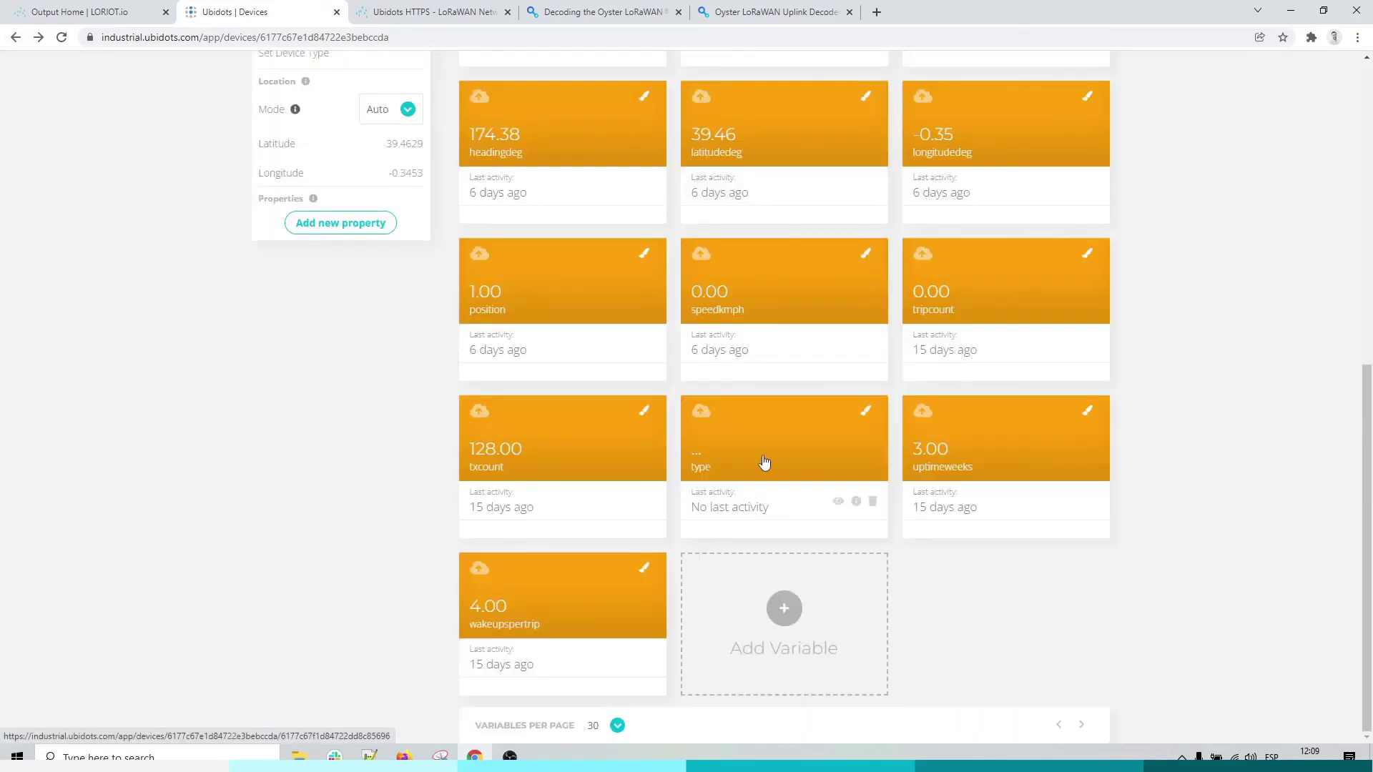
scroll(803, 393, "up", 2)
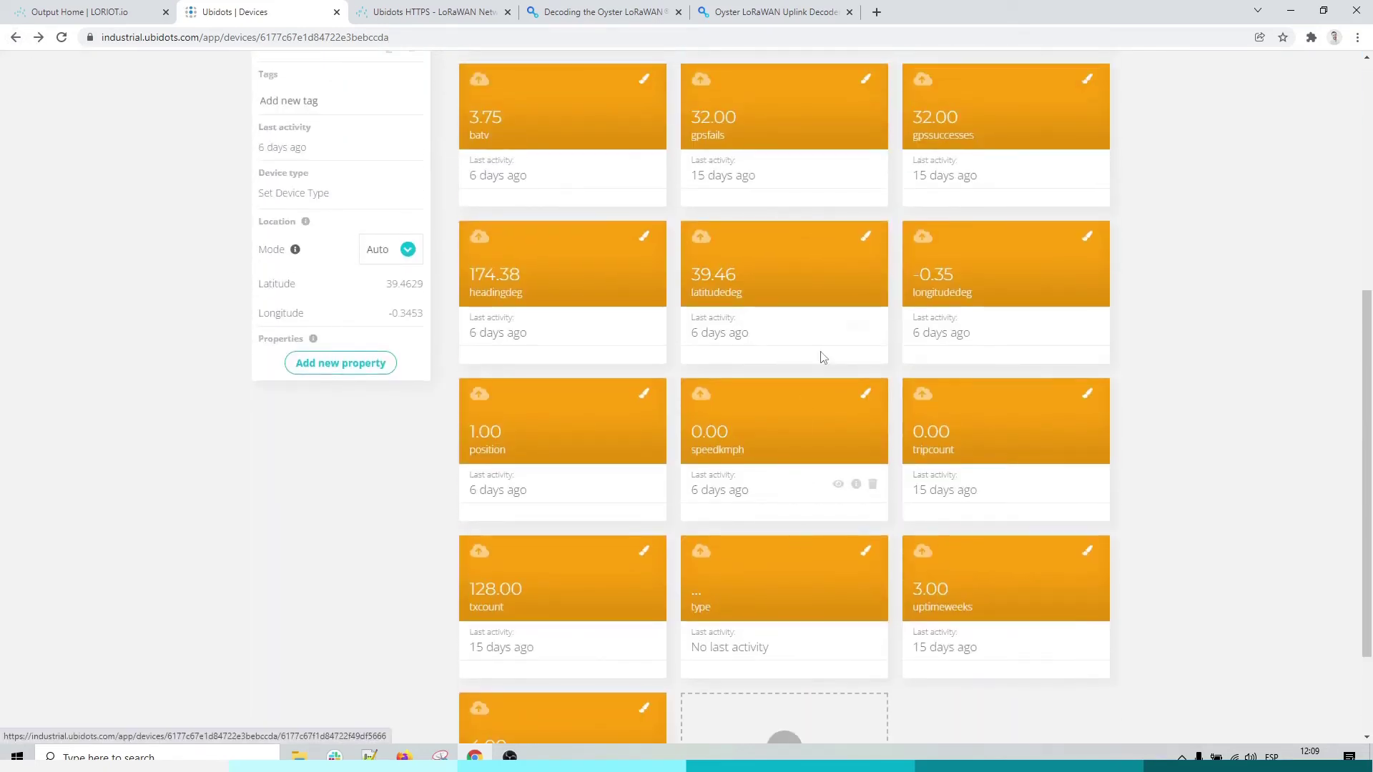
scroll(818, 356, "up", 2)
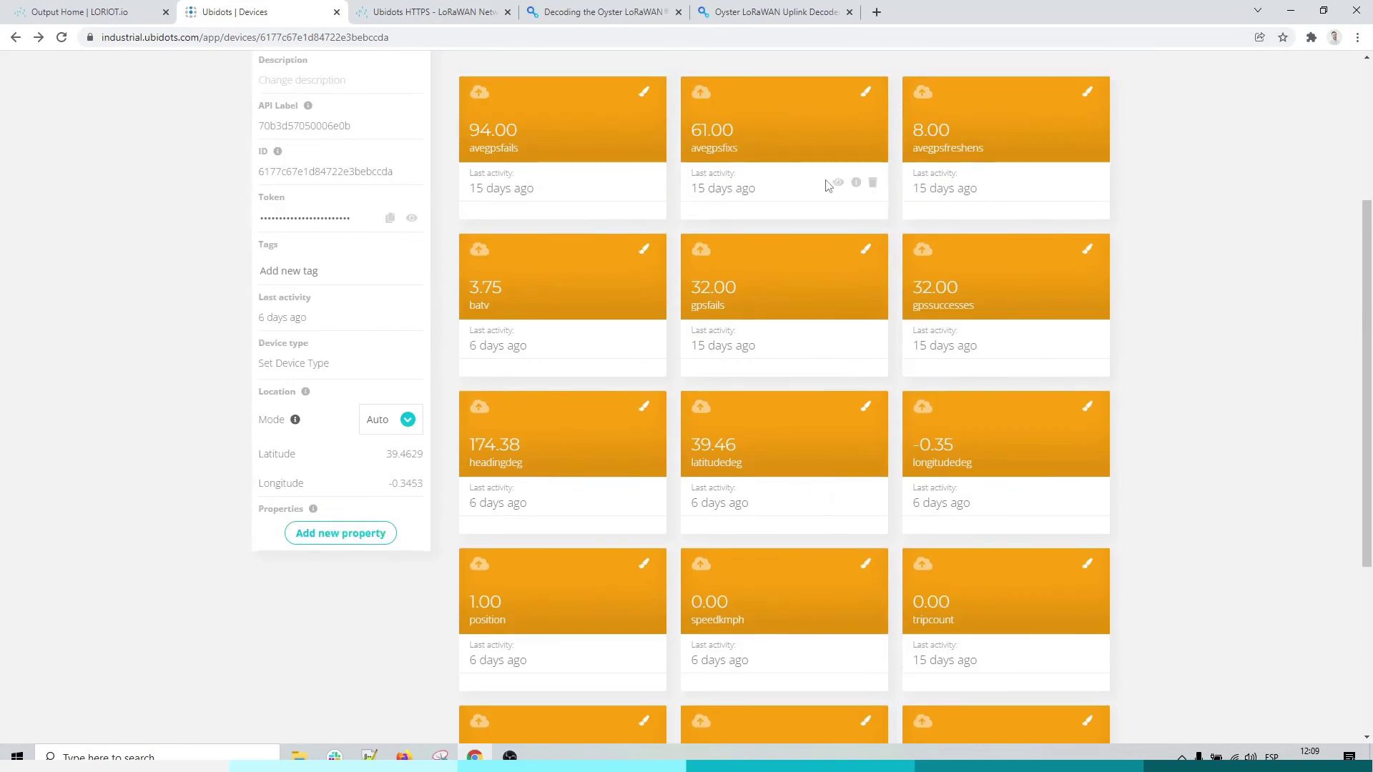
scroll(826, 183, "up", 3)
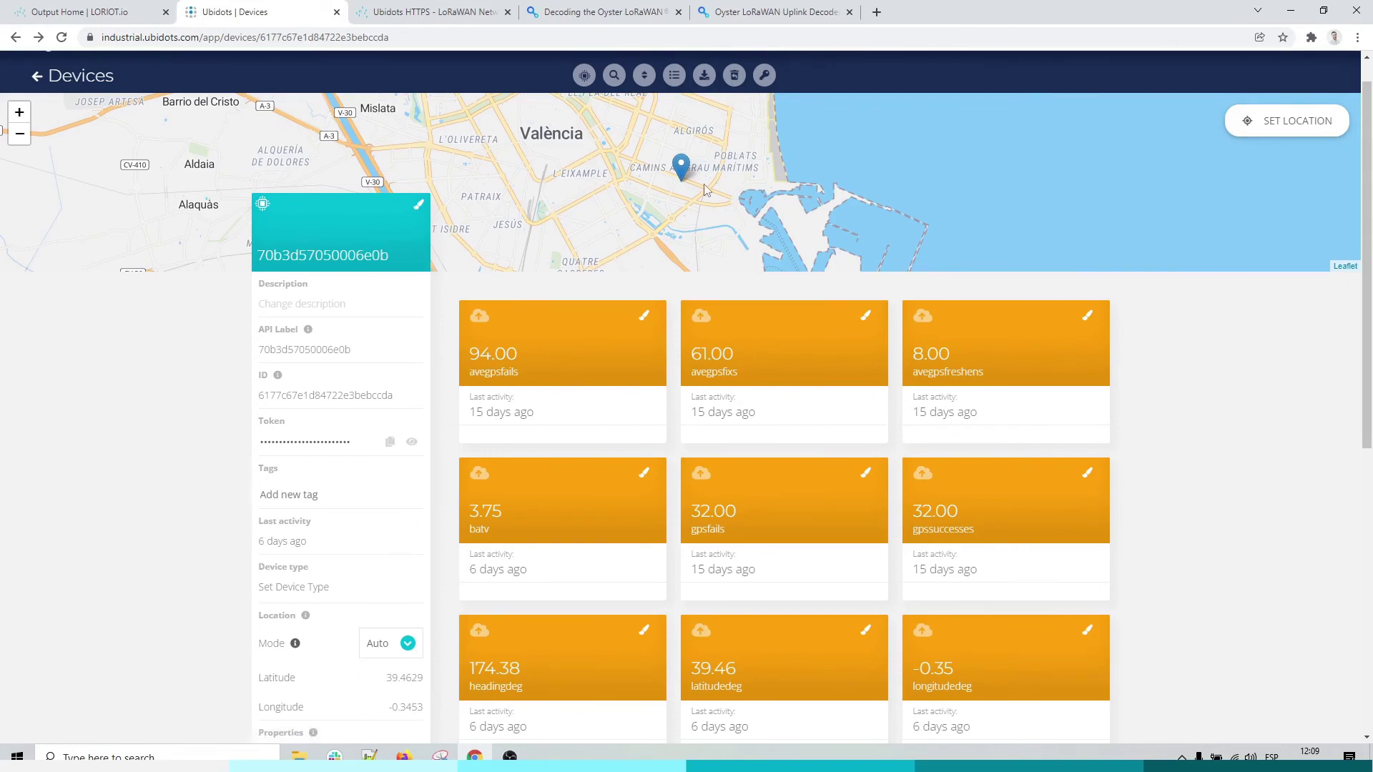
scroll(544, 159, "up", 1)
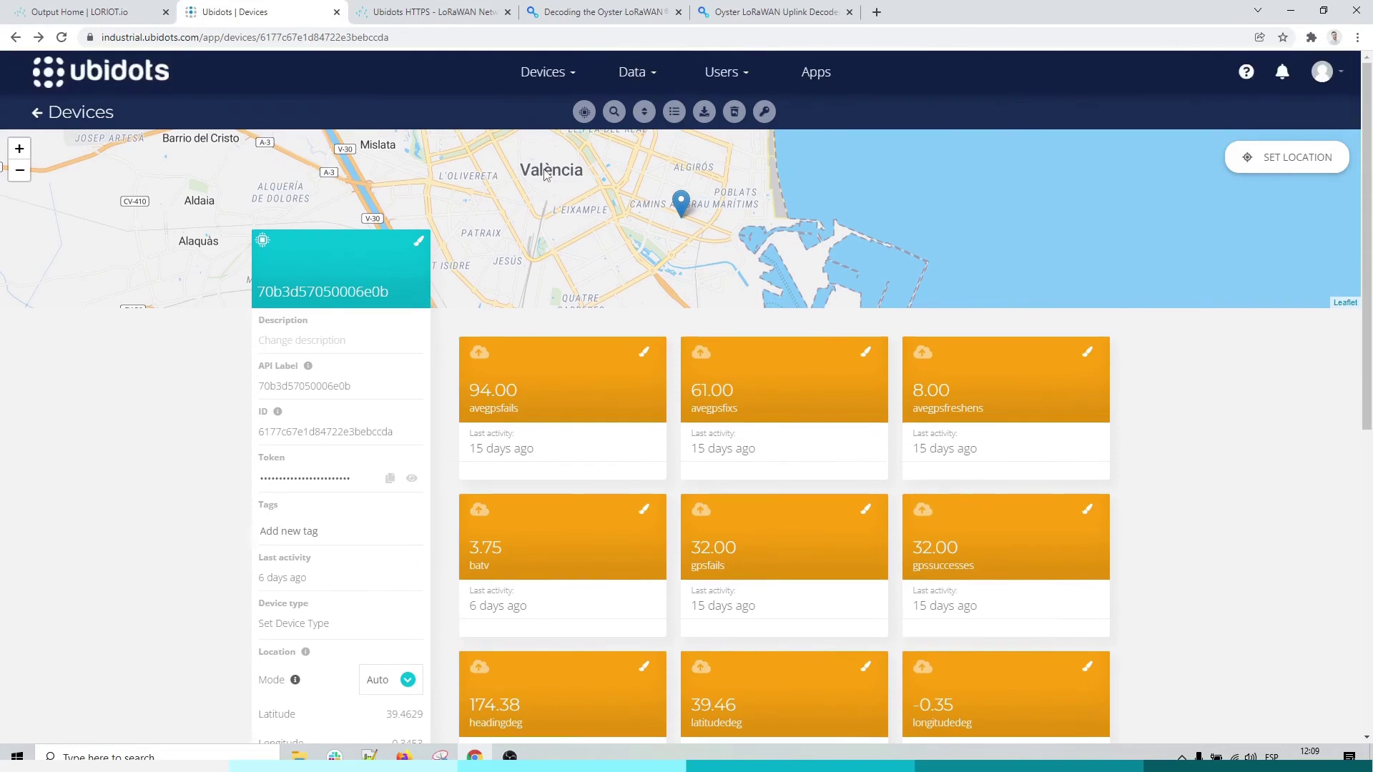
left_click(650, 86)
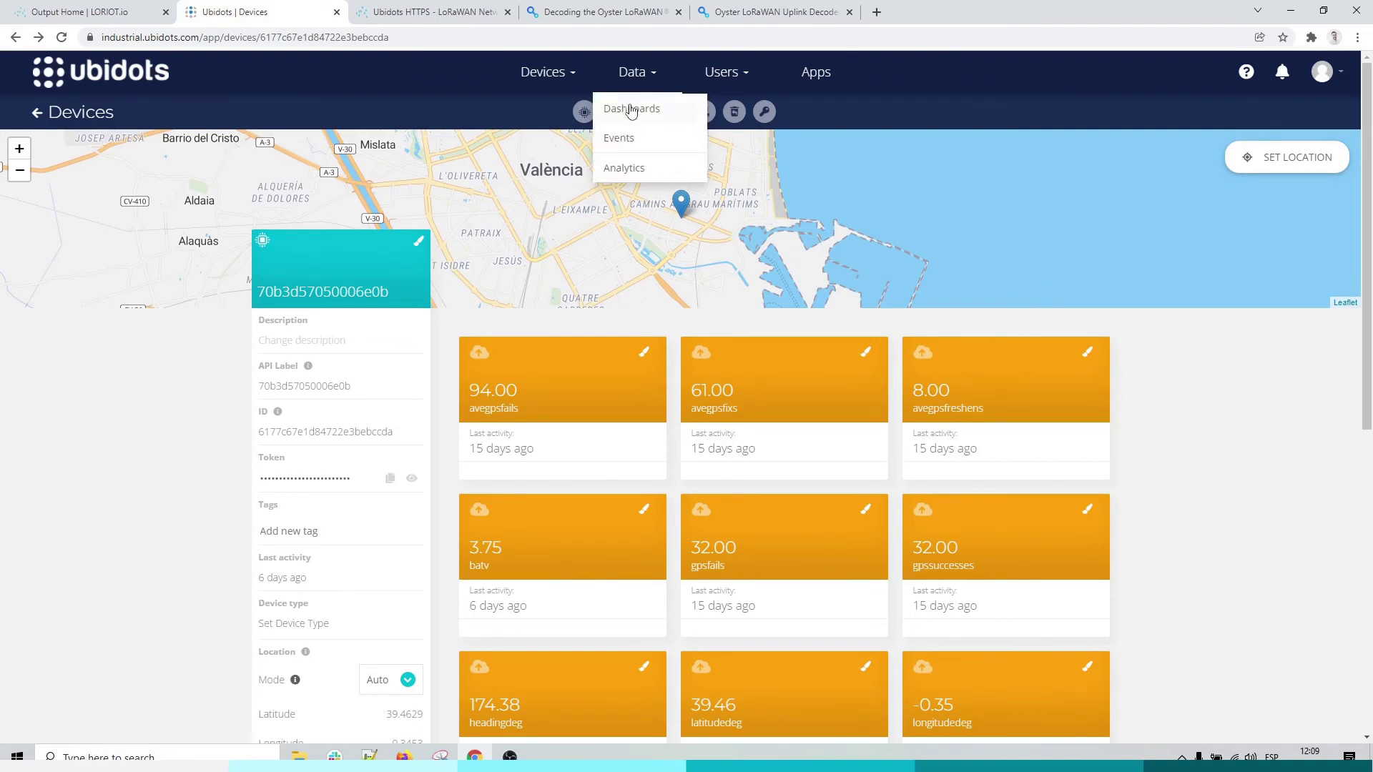
Step: Open the Demo Dashboard from Dashboards and bring up the Speed widget's three-dot menu
left_click(654, 119)
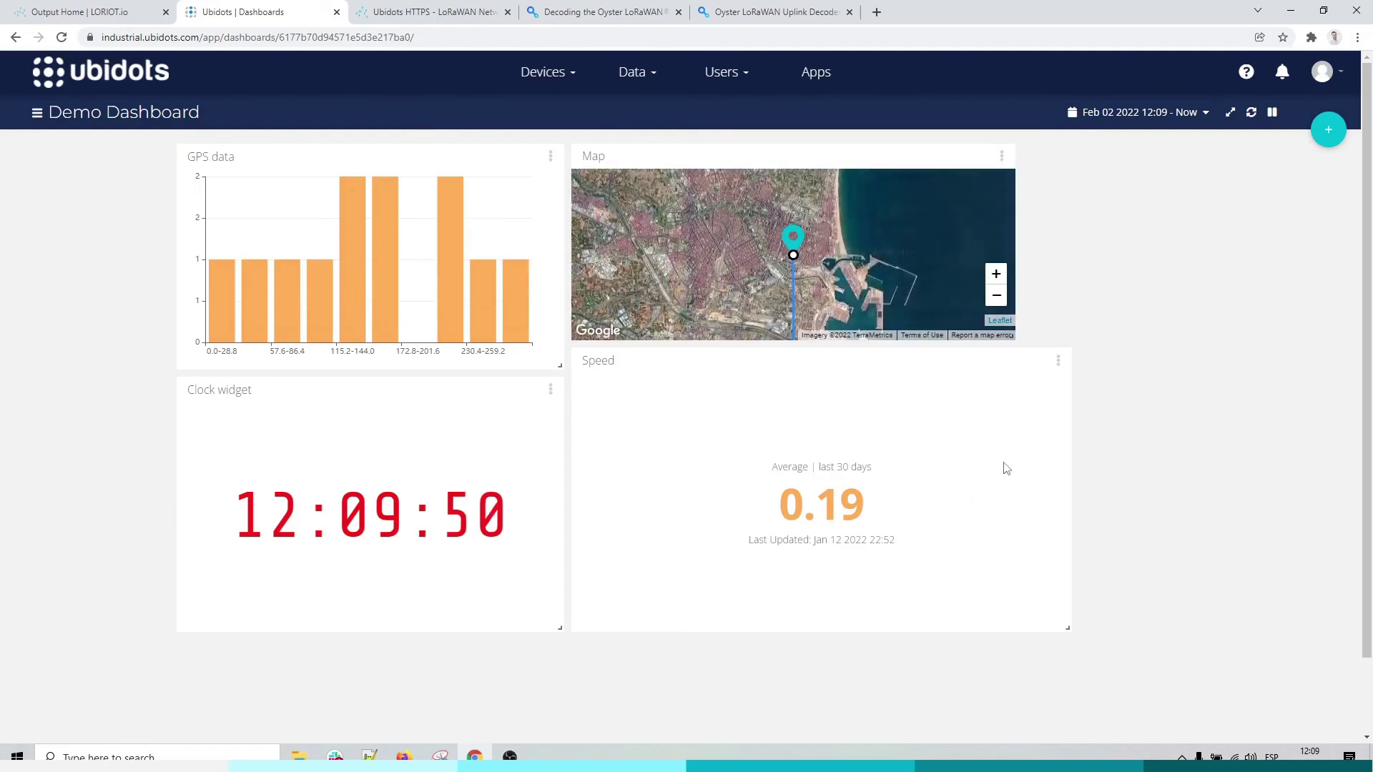
left_click(1058, 363)
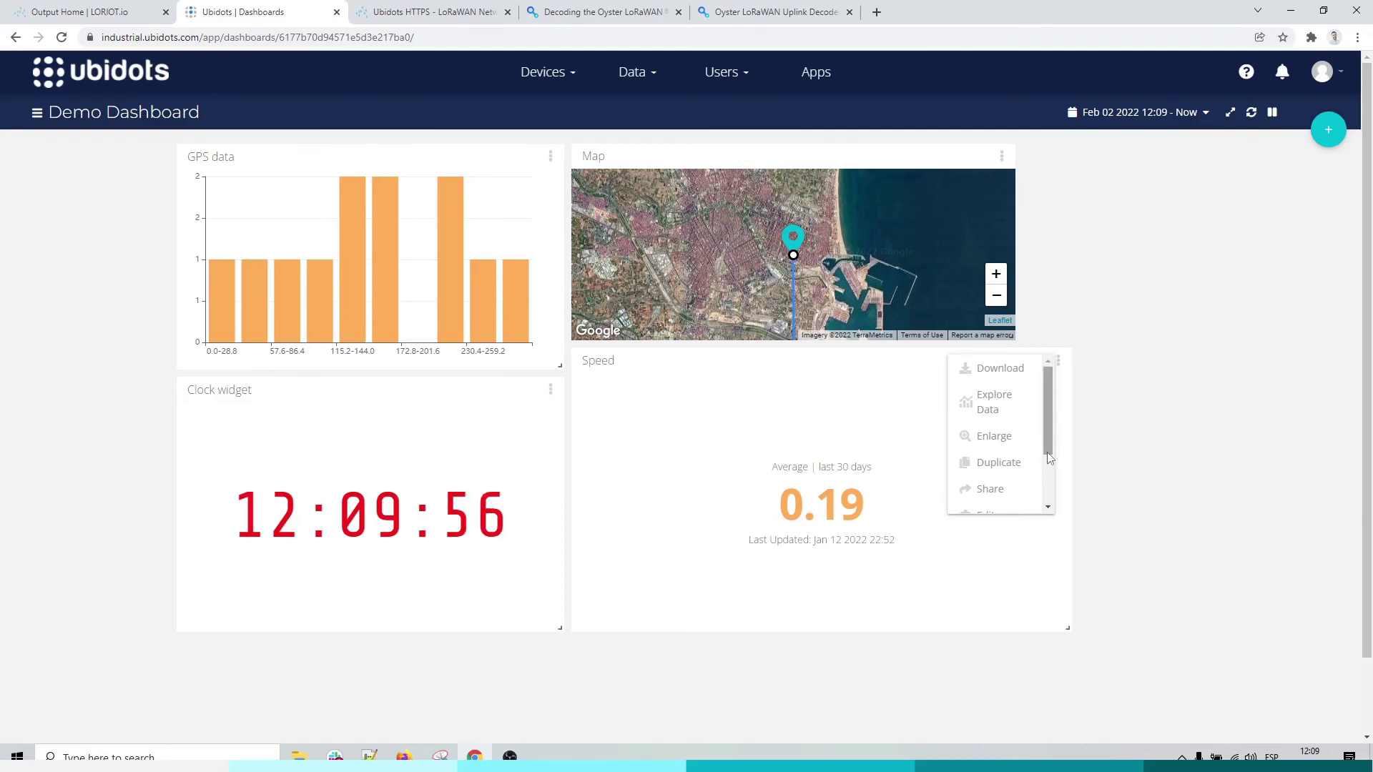
scroll(1048, 509, "down", 2)
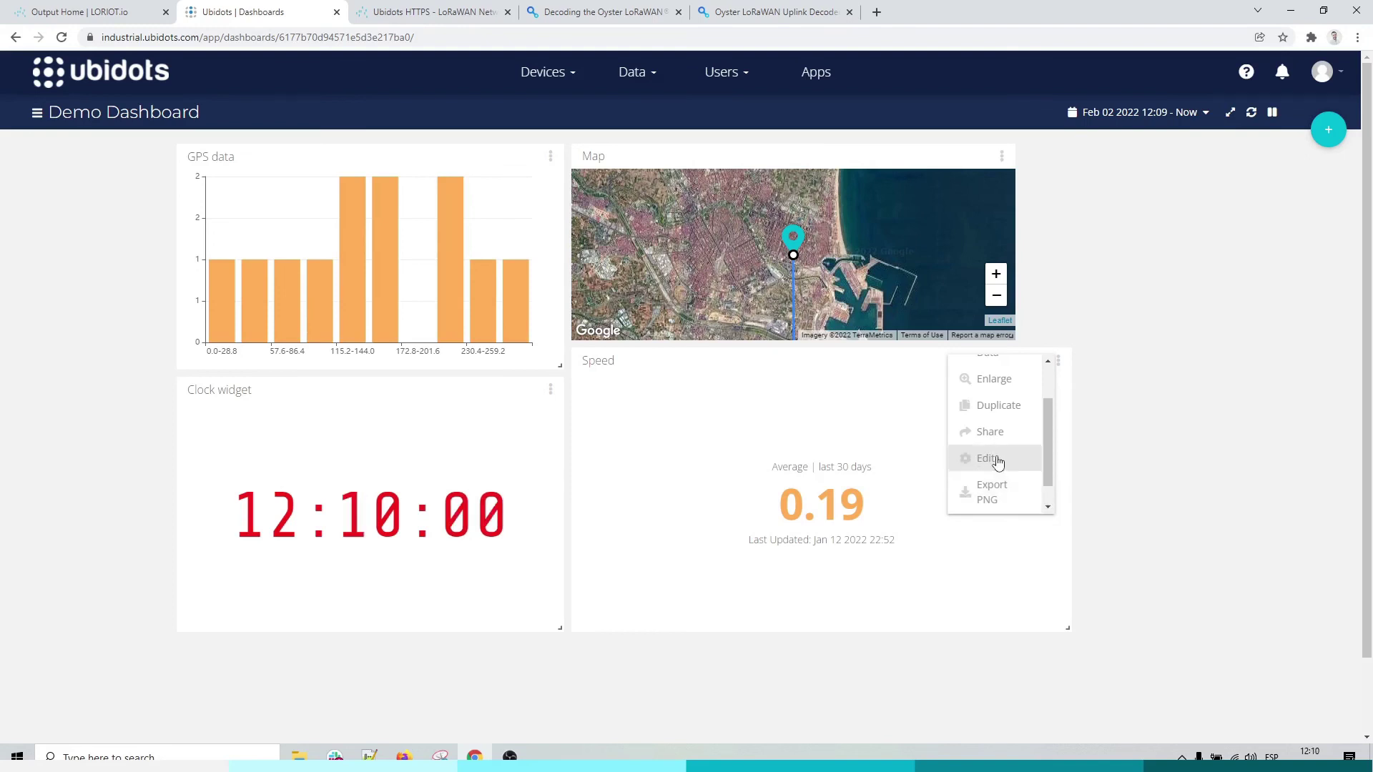
Step: Edit the Speed widget, keep Average aggregation of speedkmph over 30 days, and close settings
left_click(990, 459)
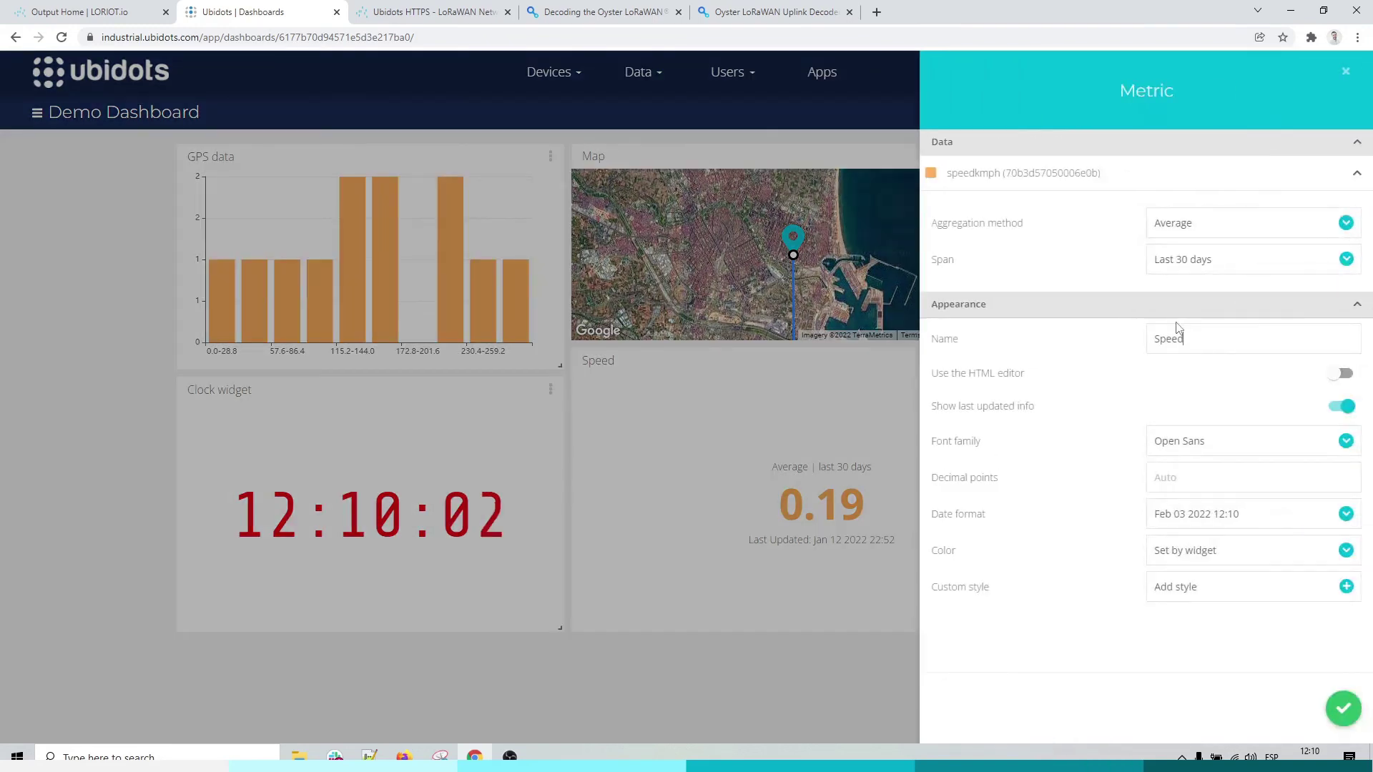
left_click(1345, 224)
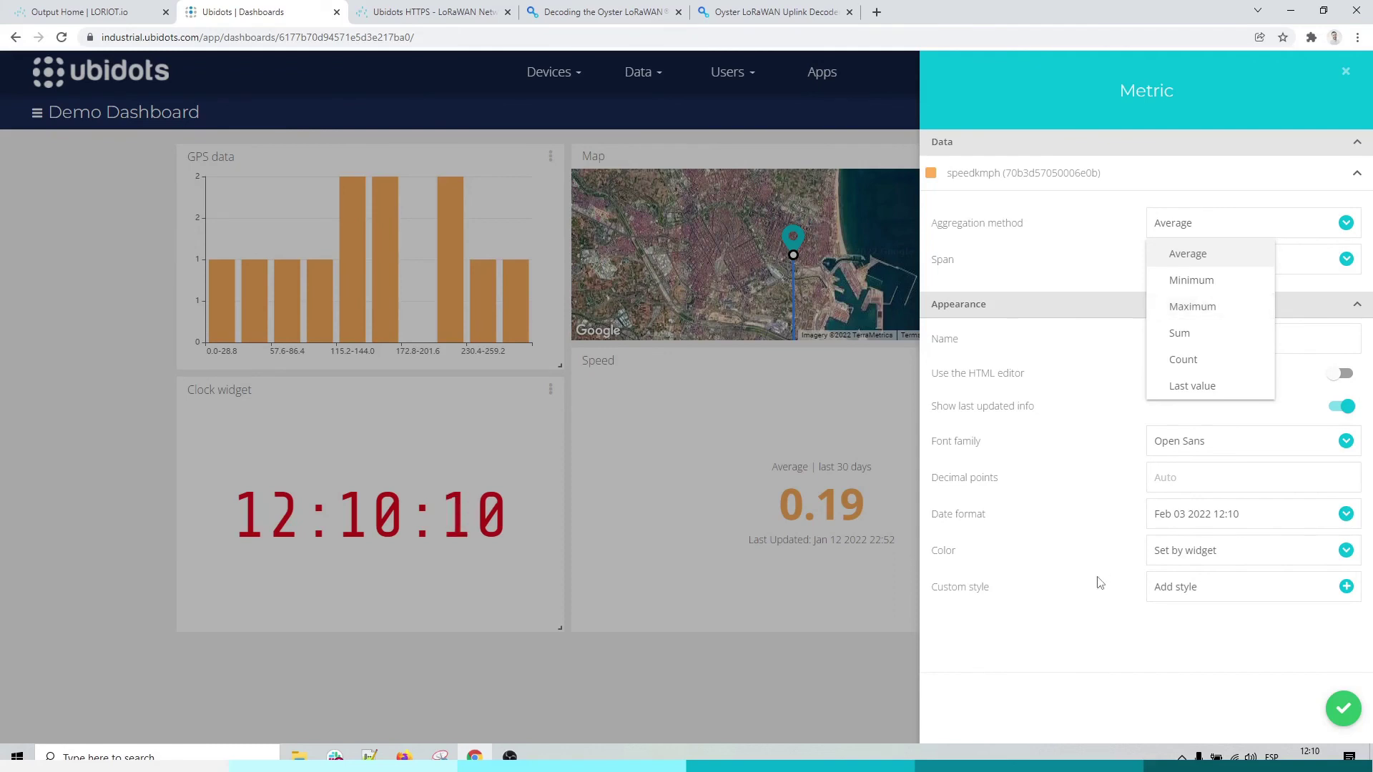
left_click(1062, 661)
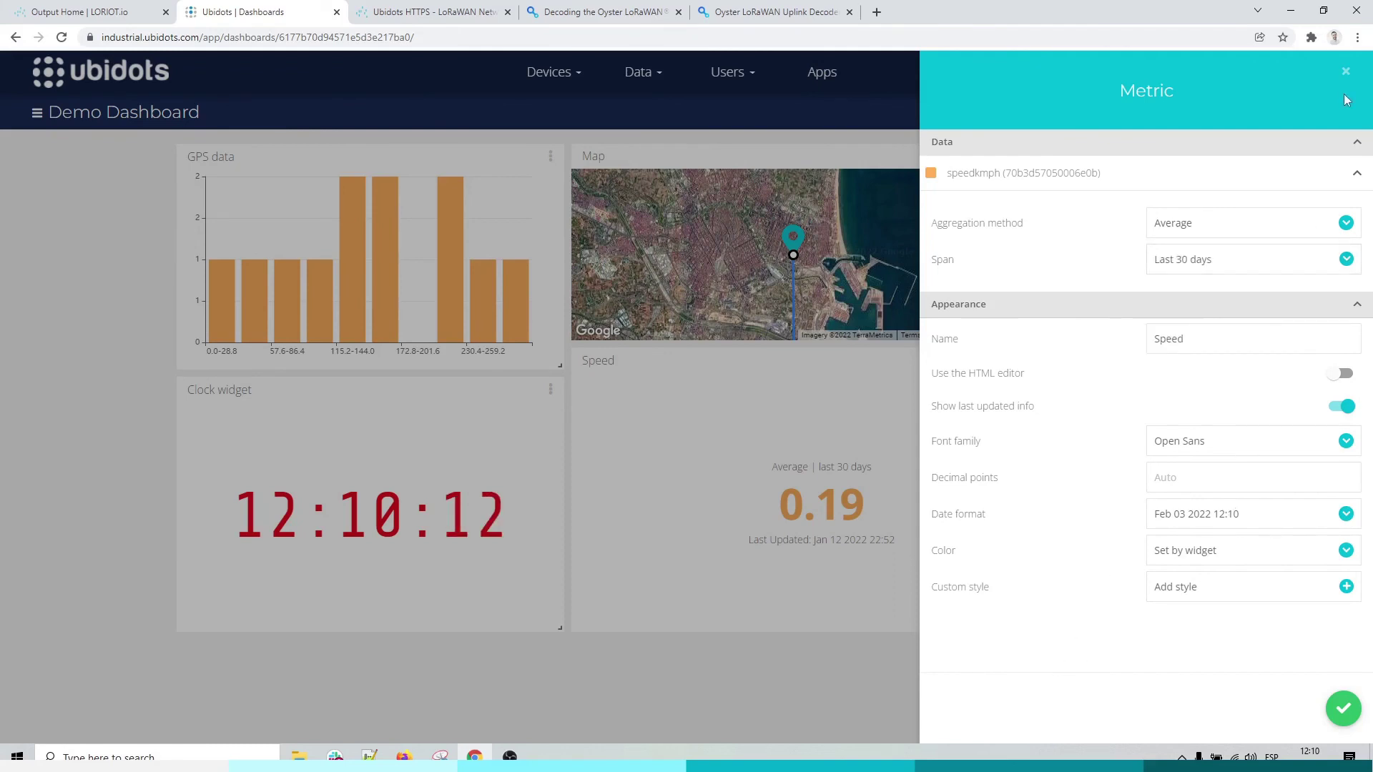
left_click(1345, 73)
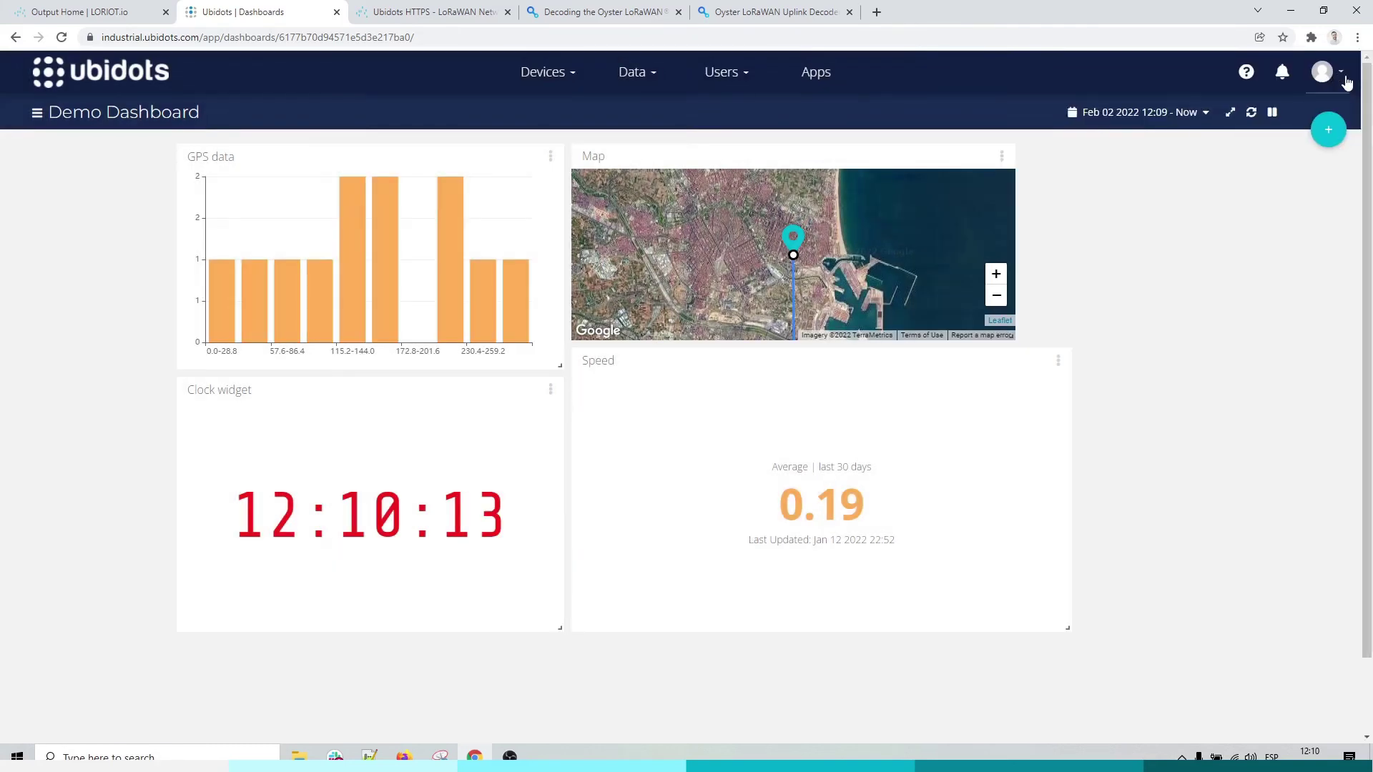
left_click(1322, 136)
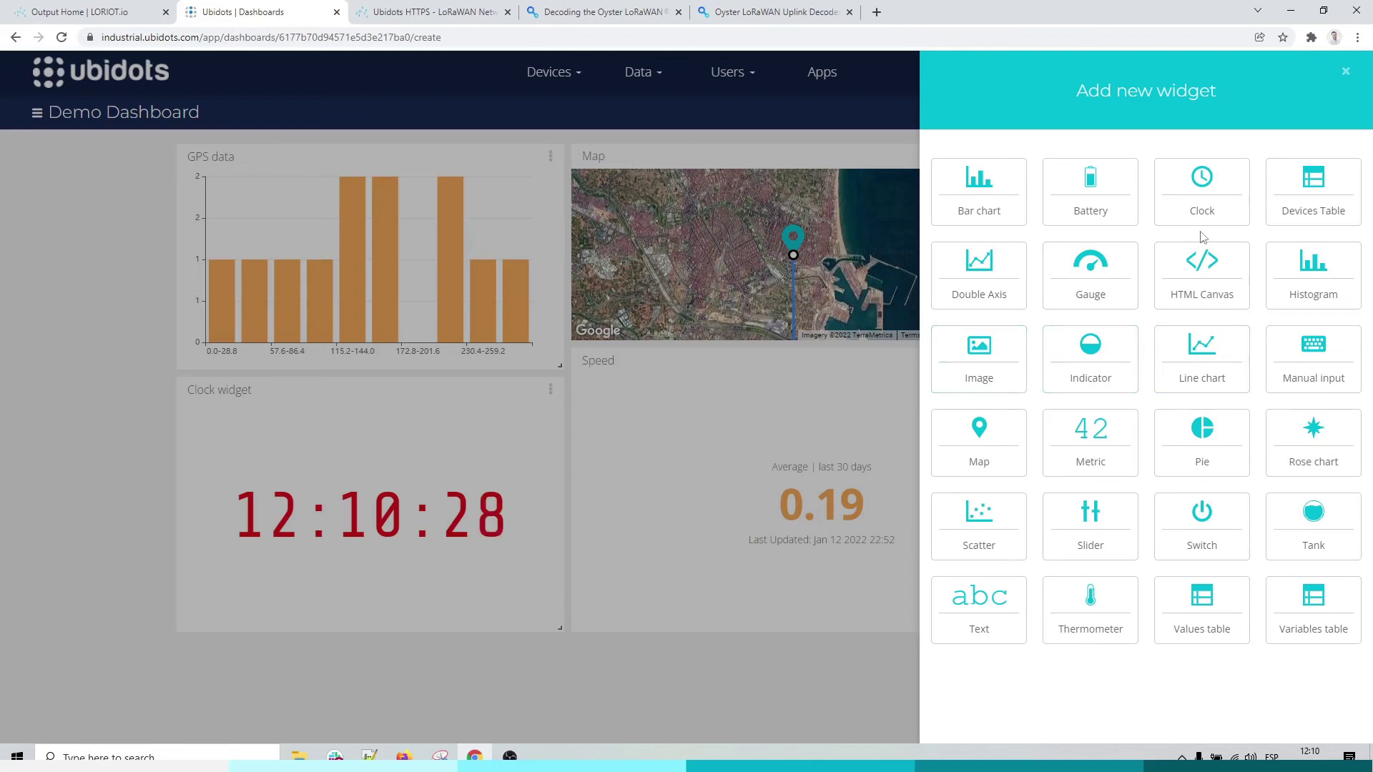
left_click(1344, 73)
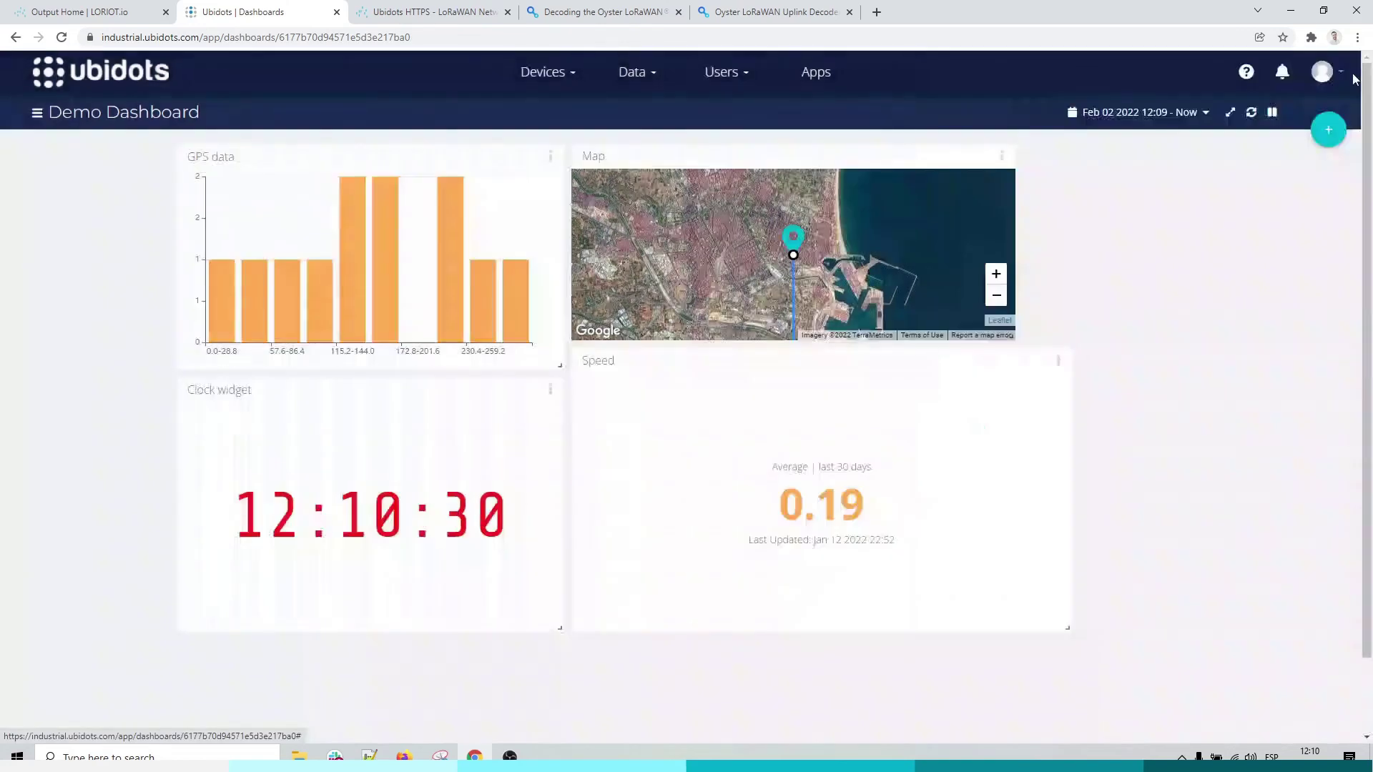